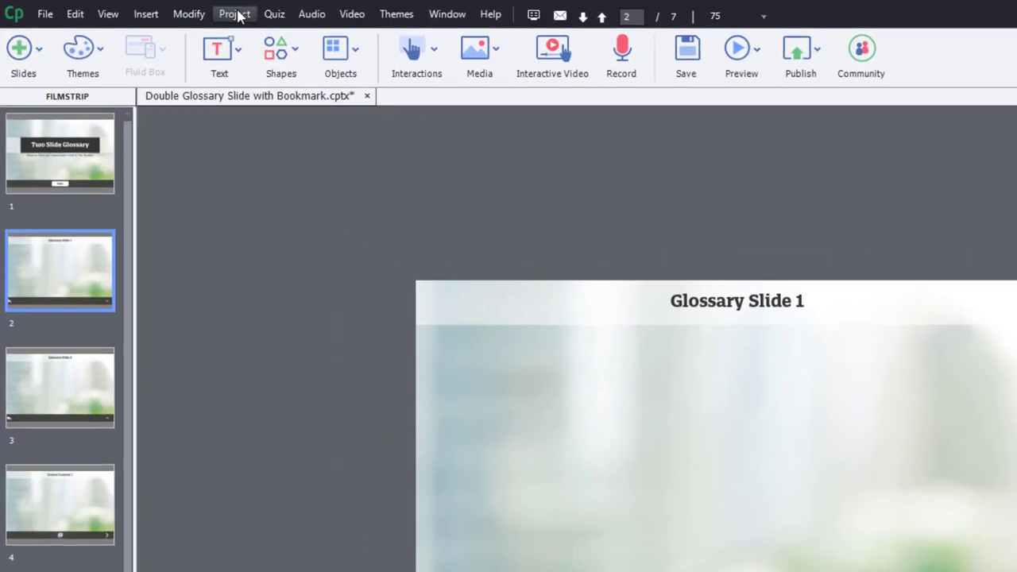
Add a new user variable named _bookmark to the project, leaving its value empty
left_click(234, 13)
left_click(253, 54)
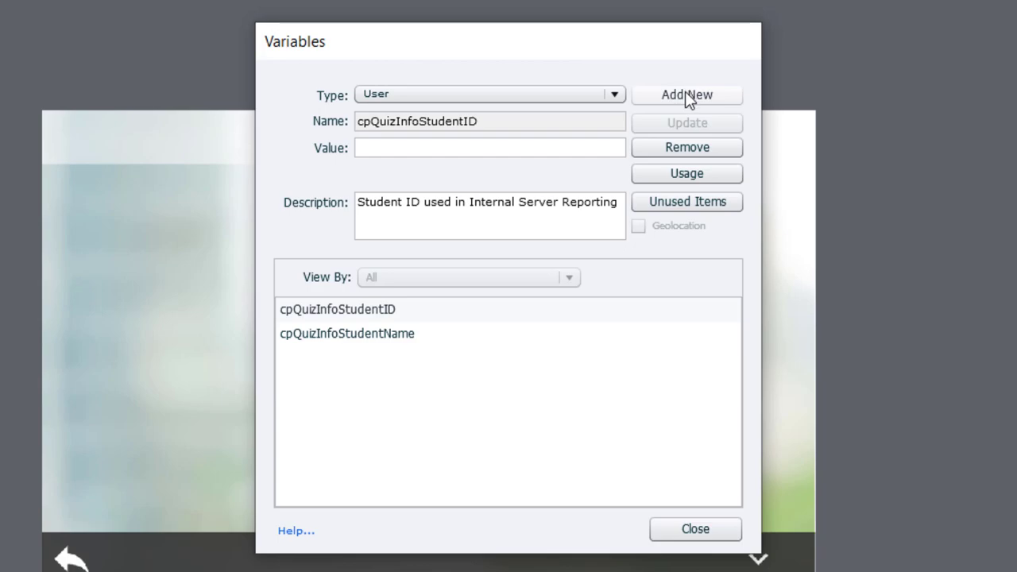
left_click(687, 95)
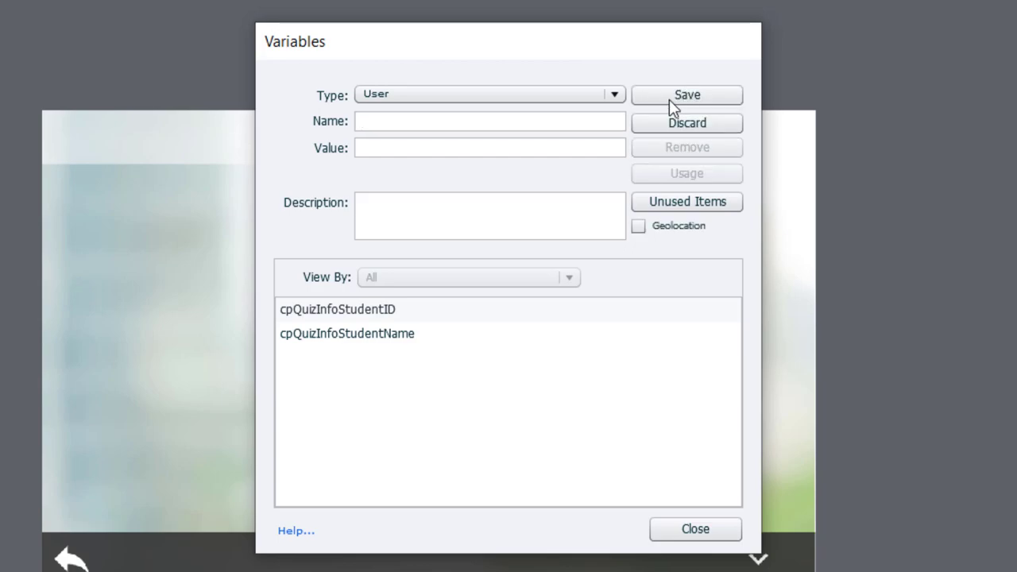
type("_")
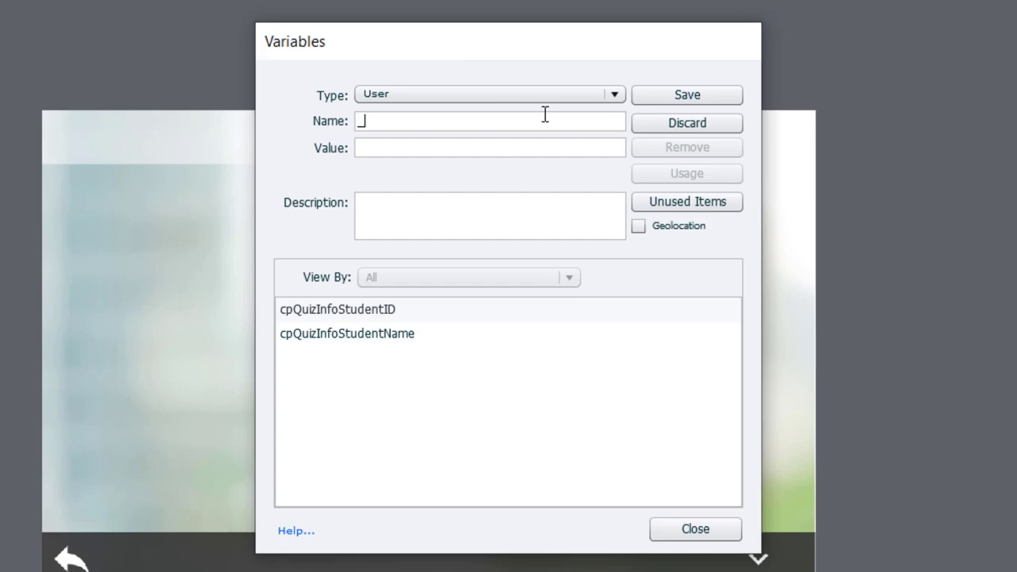
type("bookmark")
left_click(724, 96)
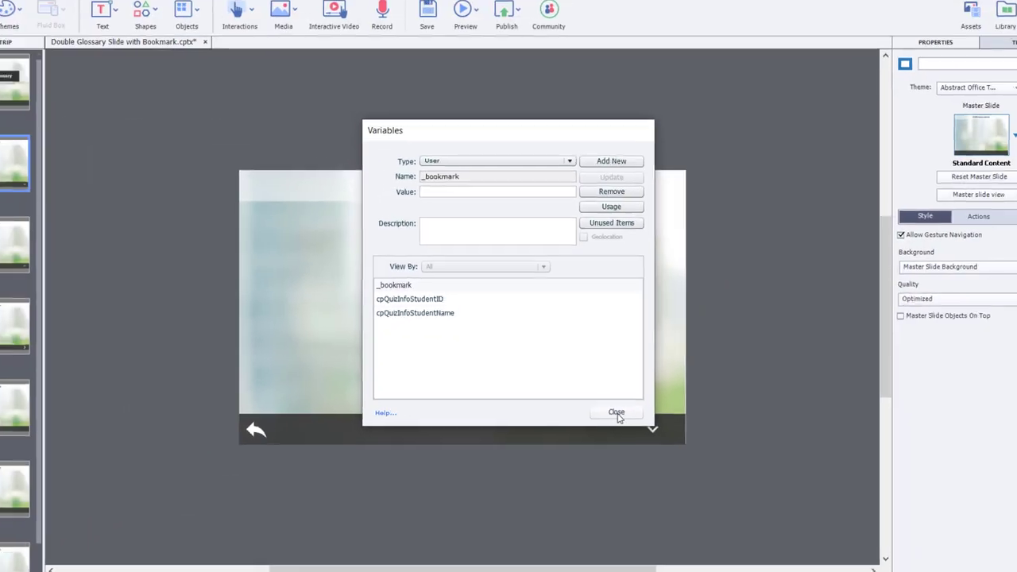
left_click(697, 530)
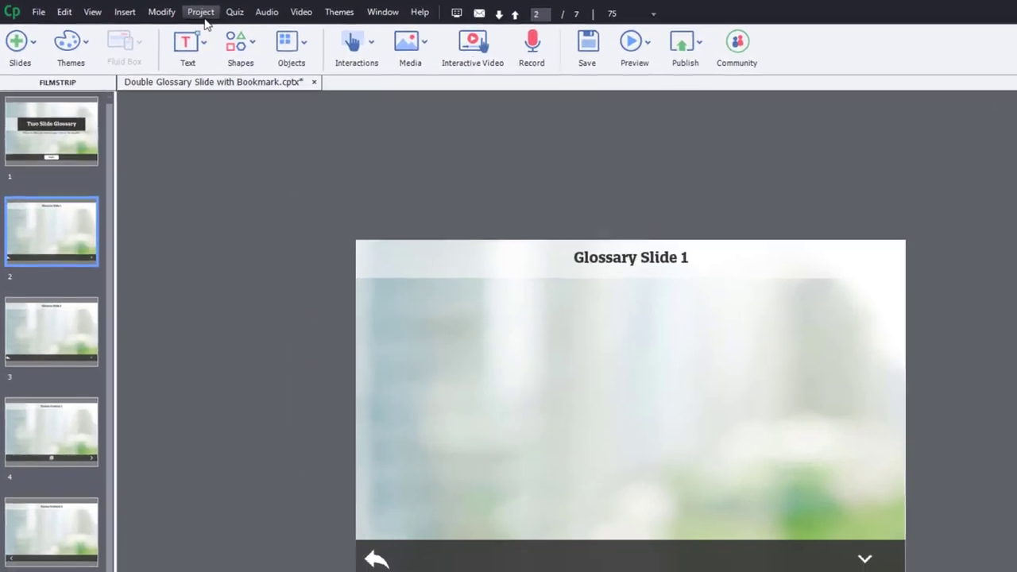
Start a blank advanced action named bookmark_glossary
left_click(149, 10)
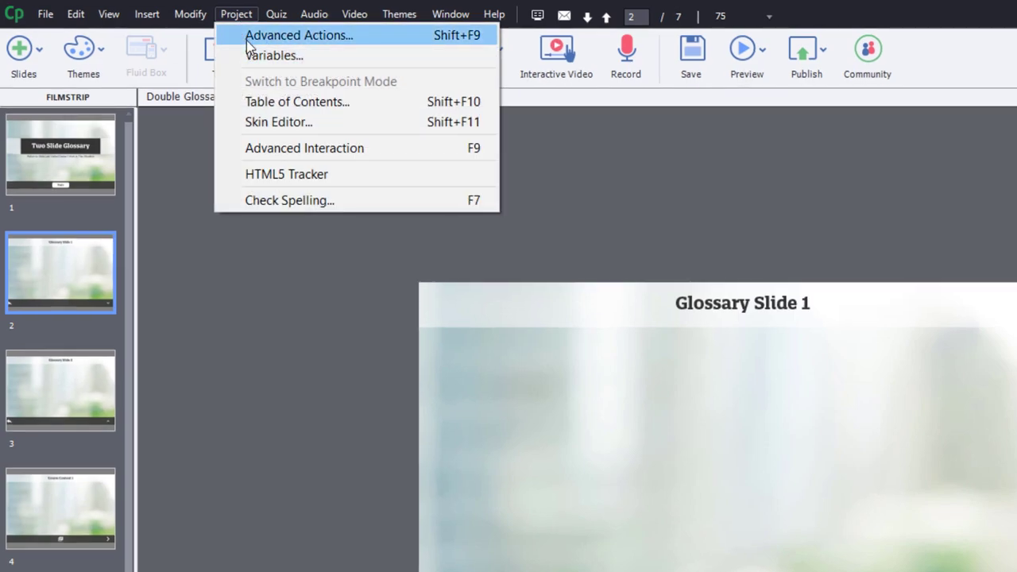
left_click(248, 39)
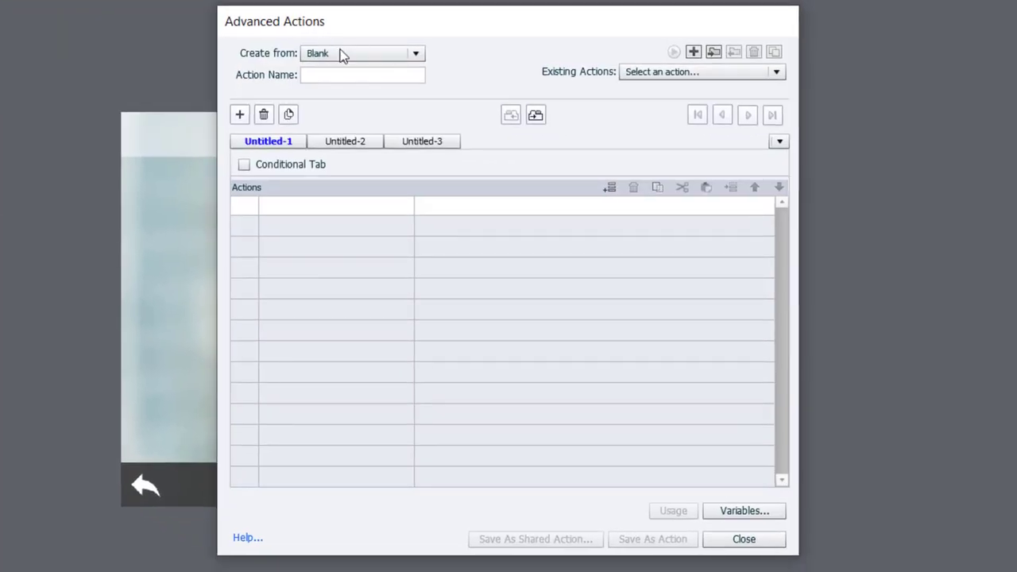
left_click(337, 74)
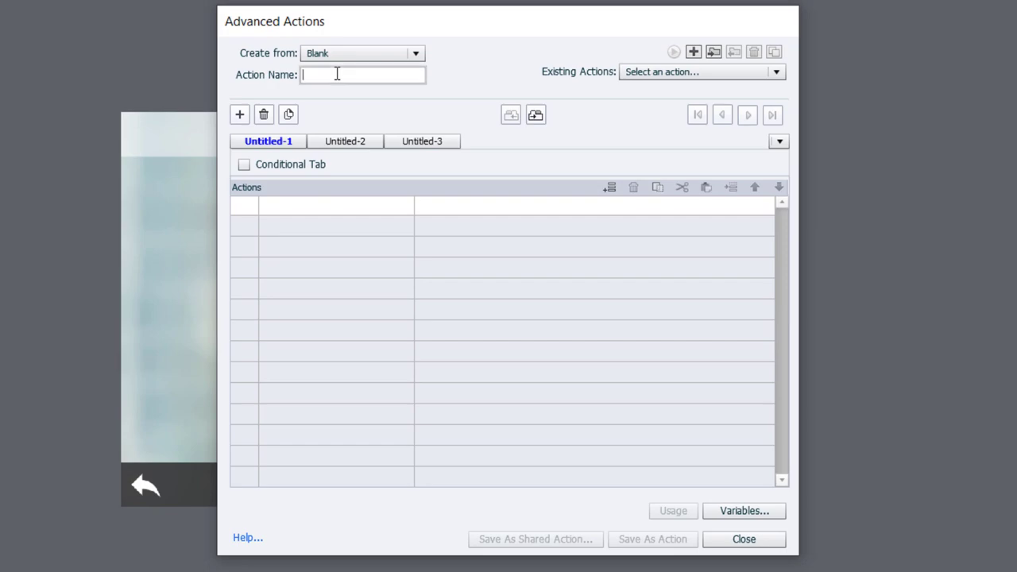
type("bookmark_")
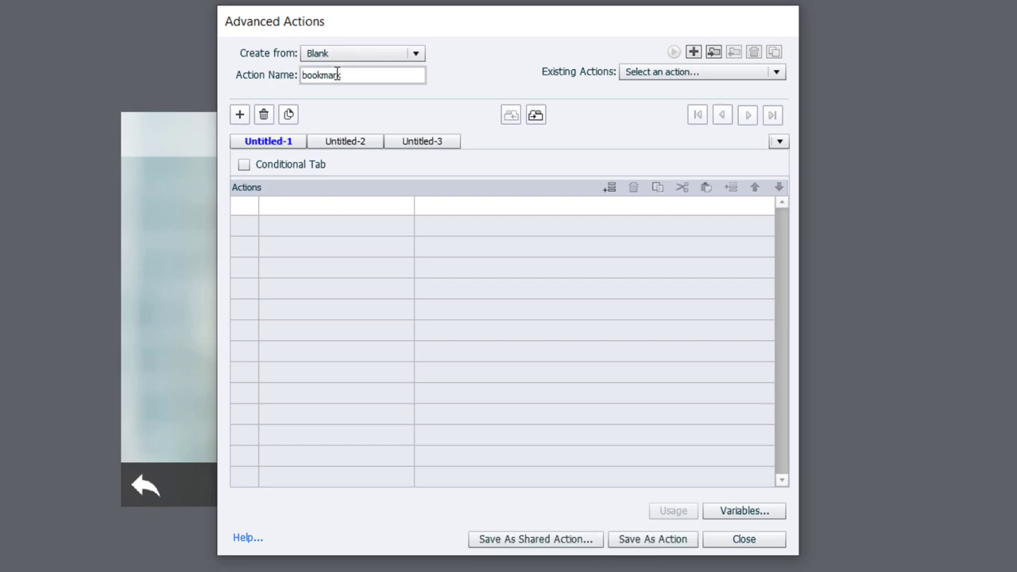
type("glossary")
Add an Assign action as the first row that sets _bookmark with the variable cpInfoCurrentSlide
left_click(276, 209)
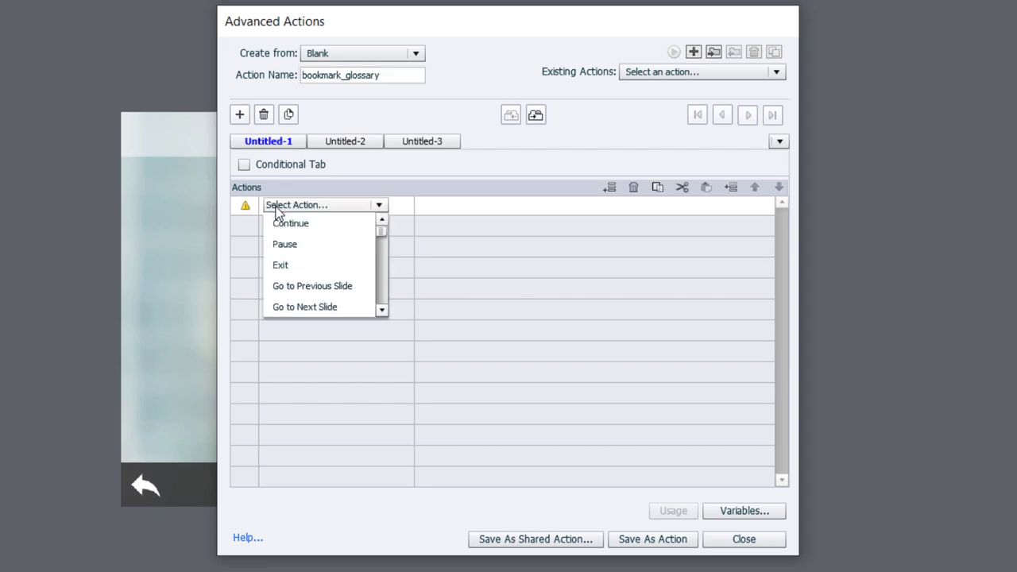
type("a")
left_click(290, 225)
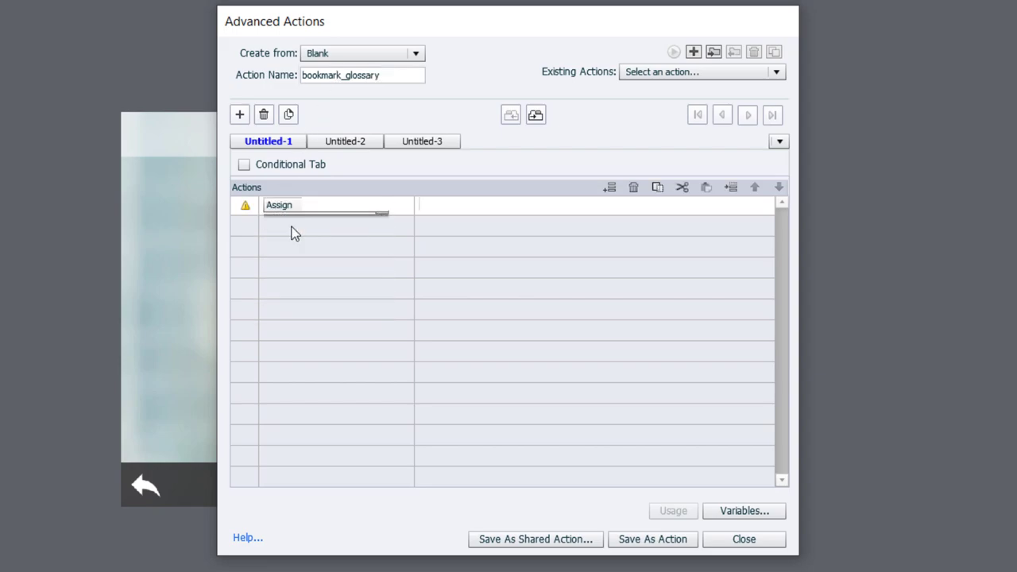
left_click(461, 223)
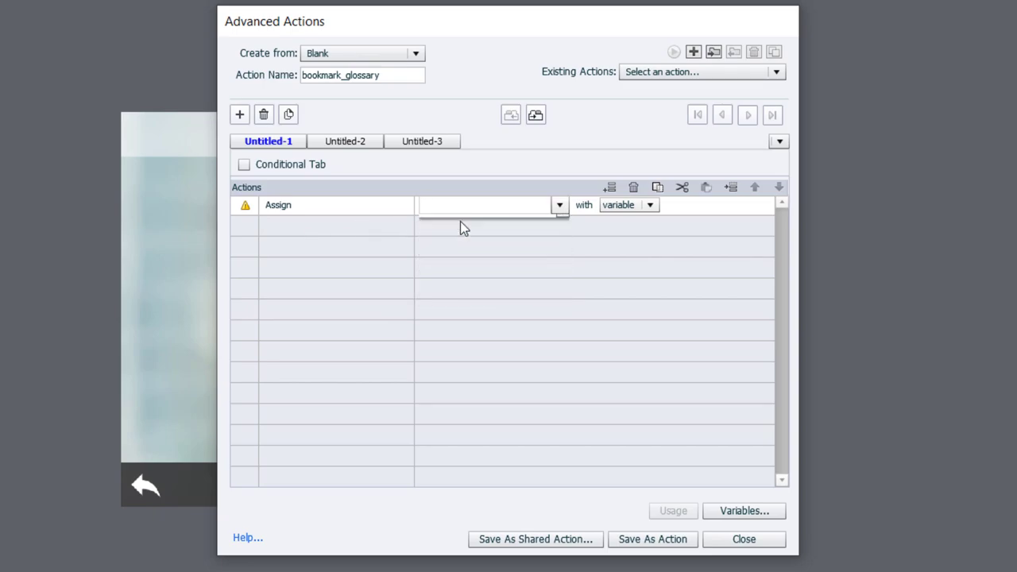
left_click(535, 207)
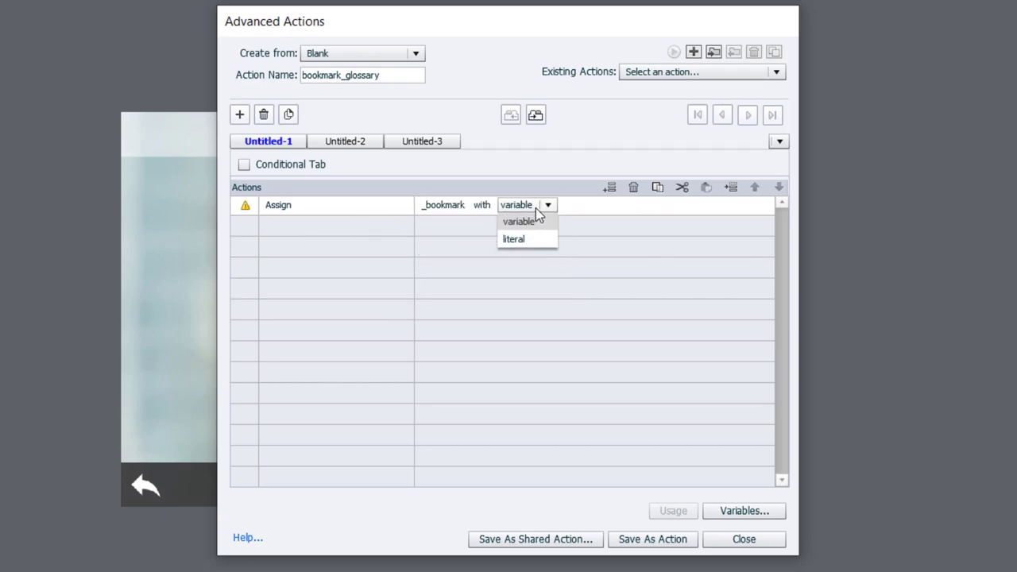
left_click(543, 225)
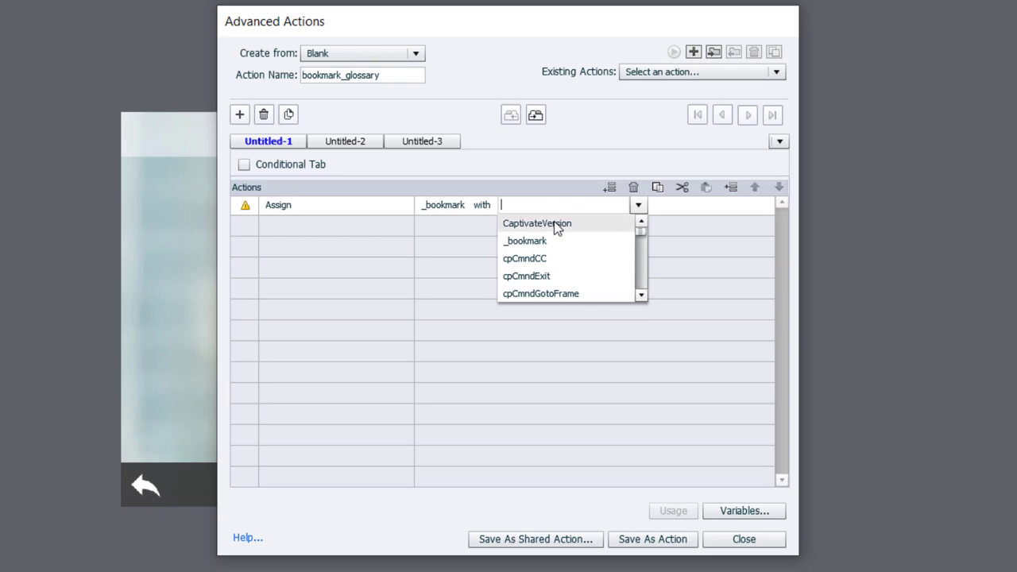
type("curren")
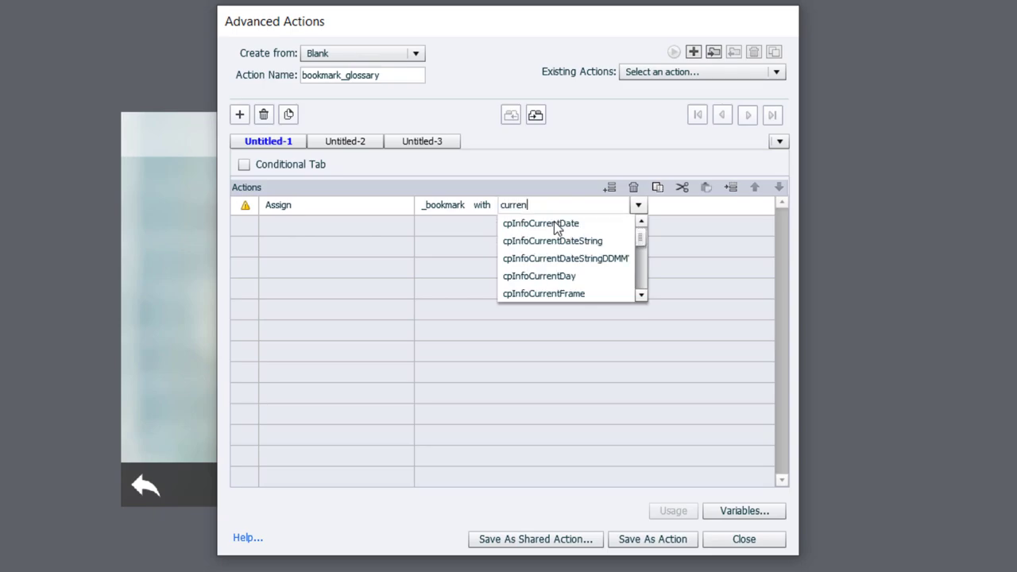
key("Down")
key("Down")
key("Down")
key("Down")
key("Down")
key("Down")
key("Down")
key("Down")
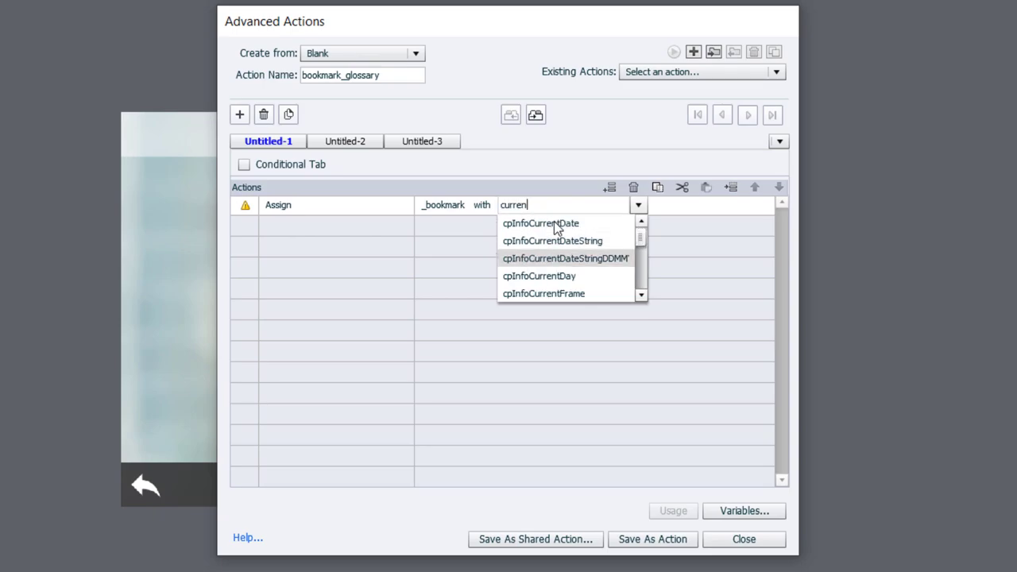
key("Down")
key("Down")
key("Down")
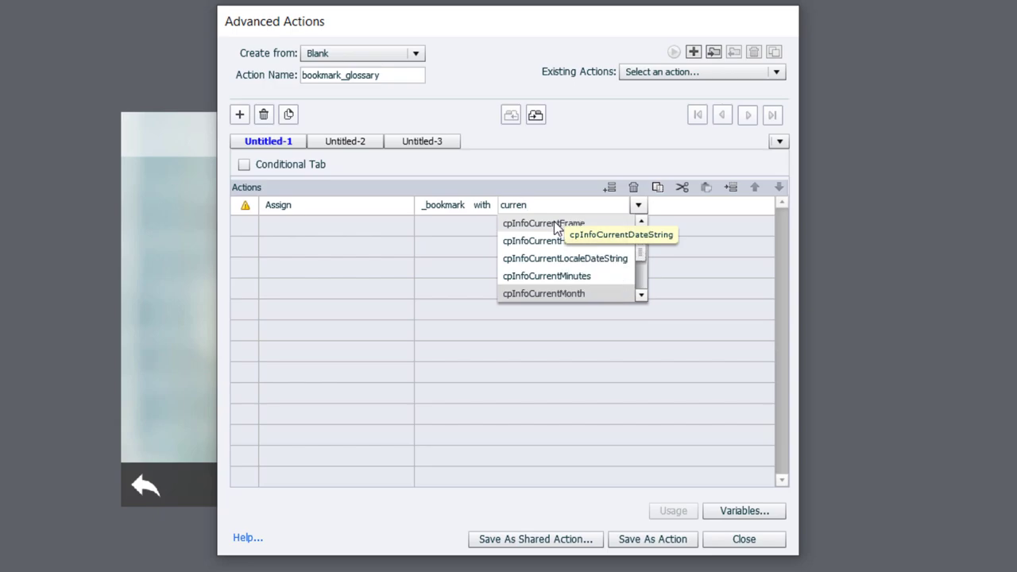
key("Up")
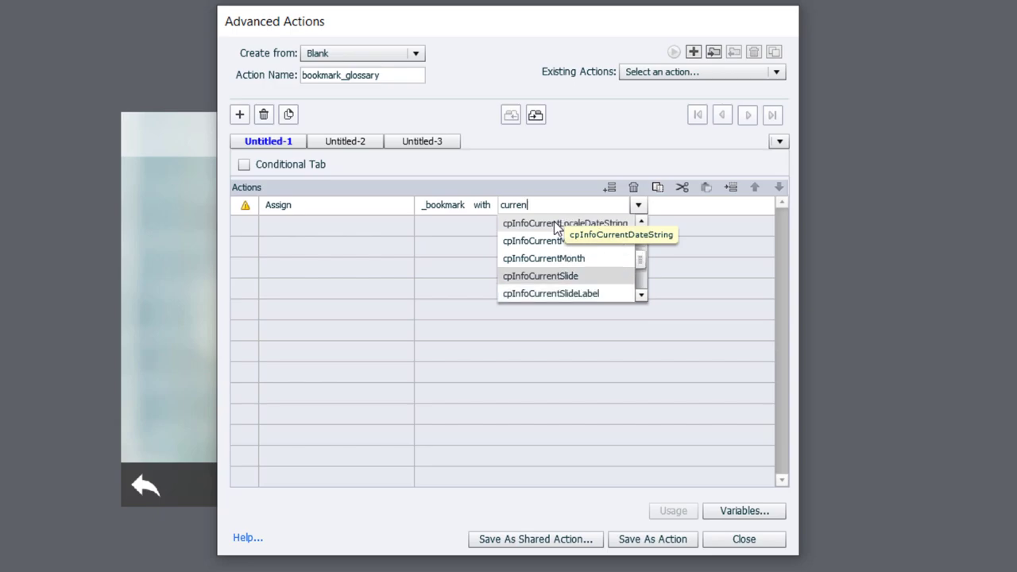
key("Return")
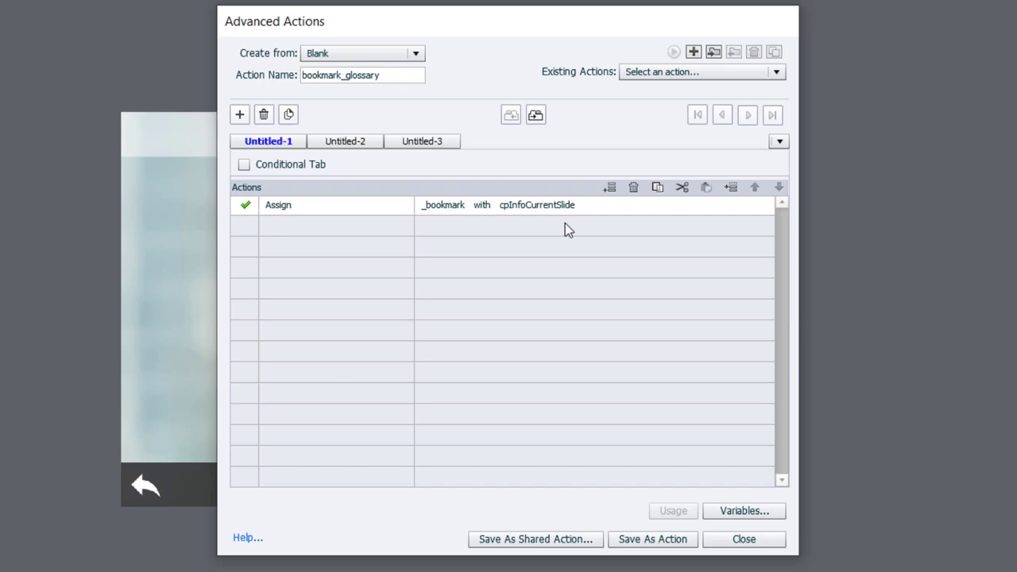
Add a second row with Jump to Slide set to 2 Slide 2, and save the bookmark_glossary action
left_click(284, 228)
left_click(284, 228)
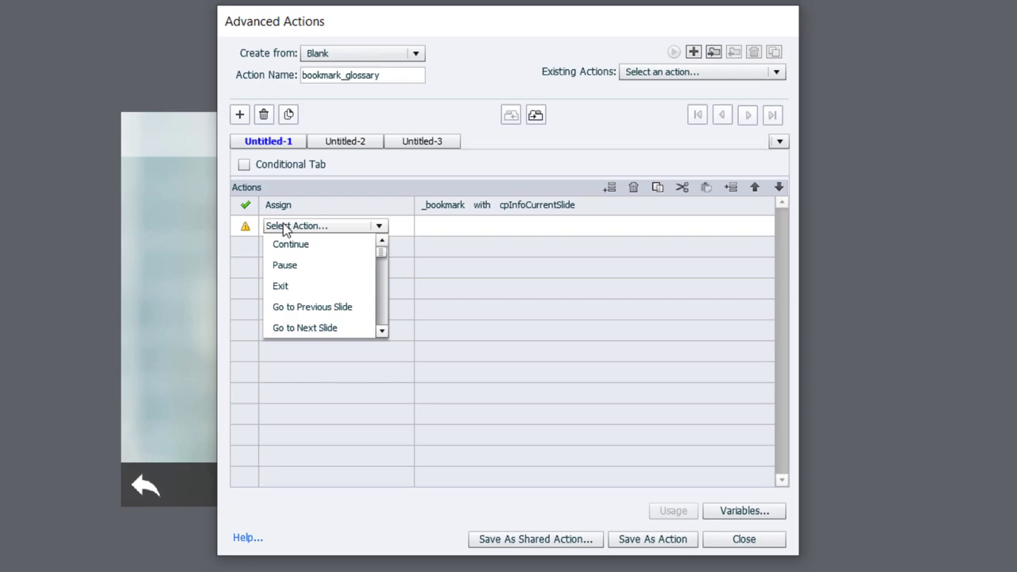
key("j")
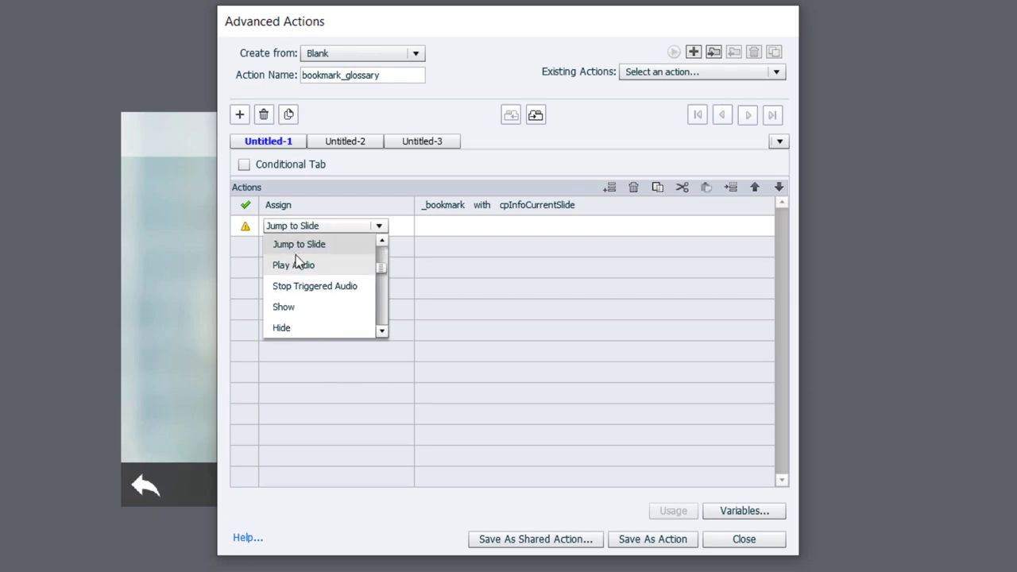
left_click(301, 246)
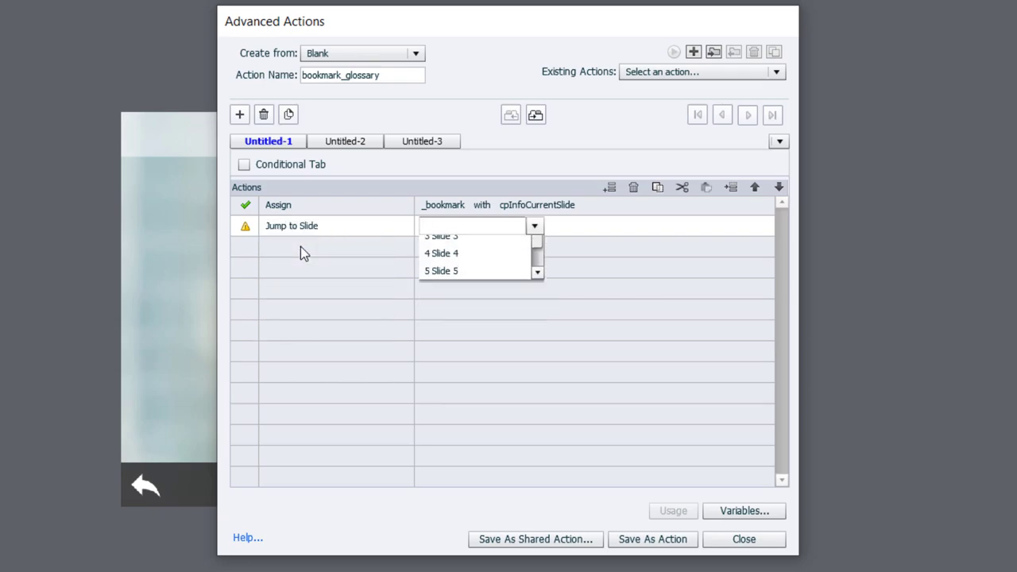
key("Return")
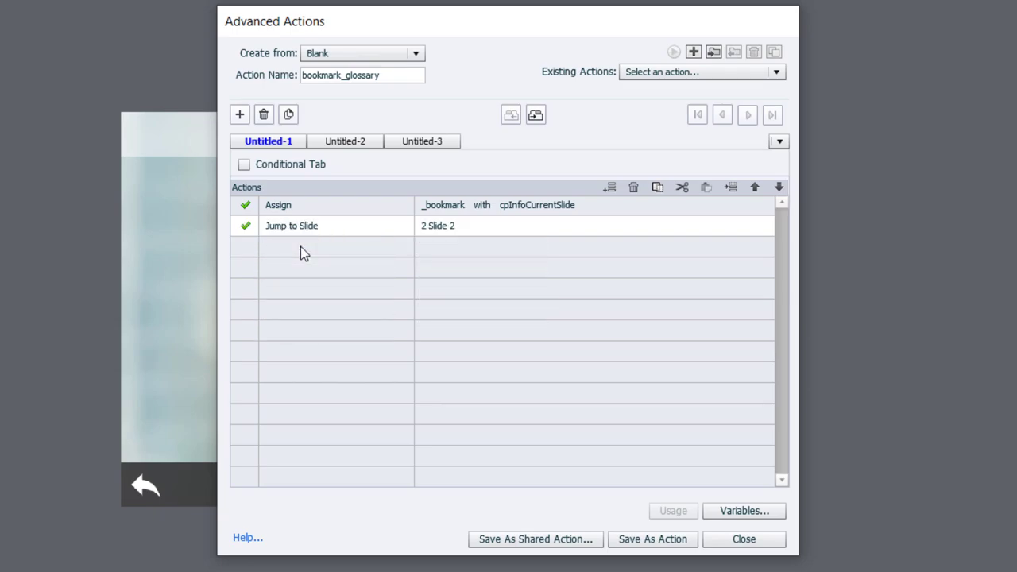
left_click(676, 543)
left_click(572, 317)
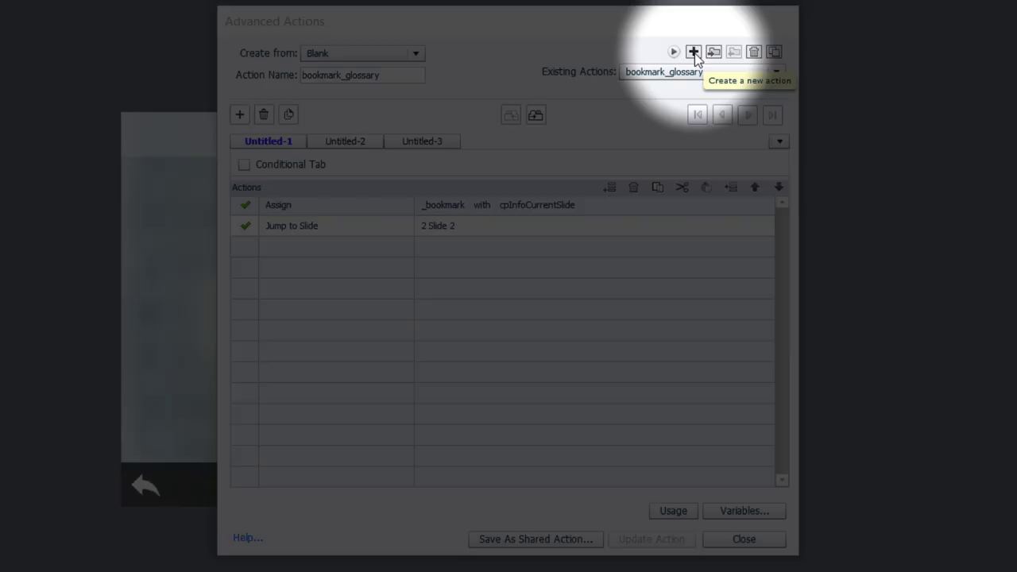
Create another new advanced action and name it ReturnToBookmark
left_click(694, 52)
left_click(357, 74)
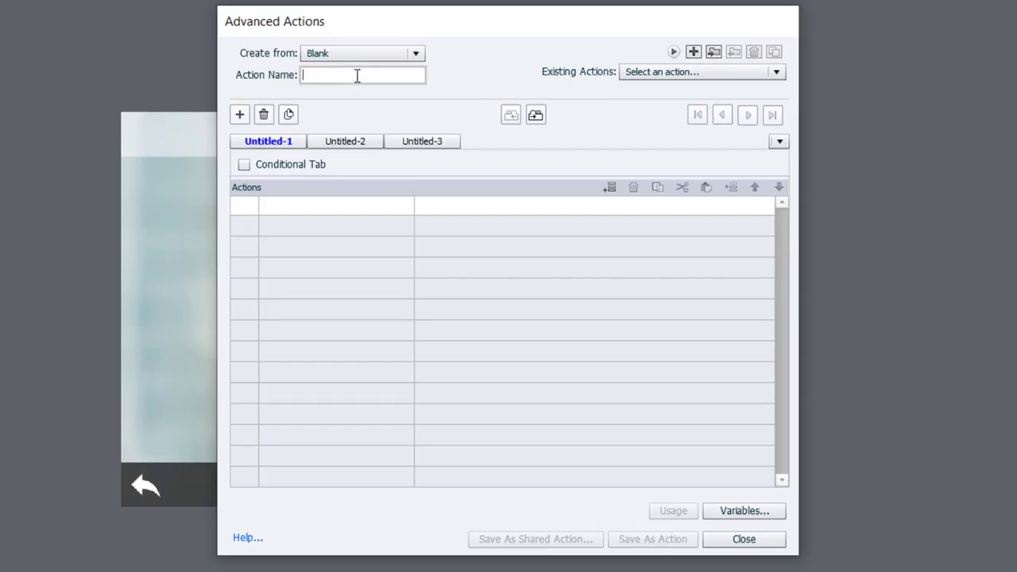
type("Re")
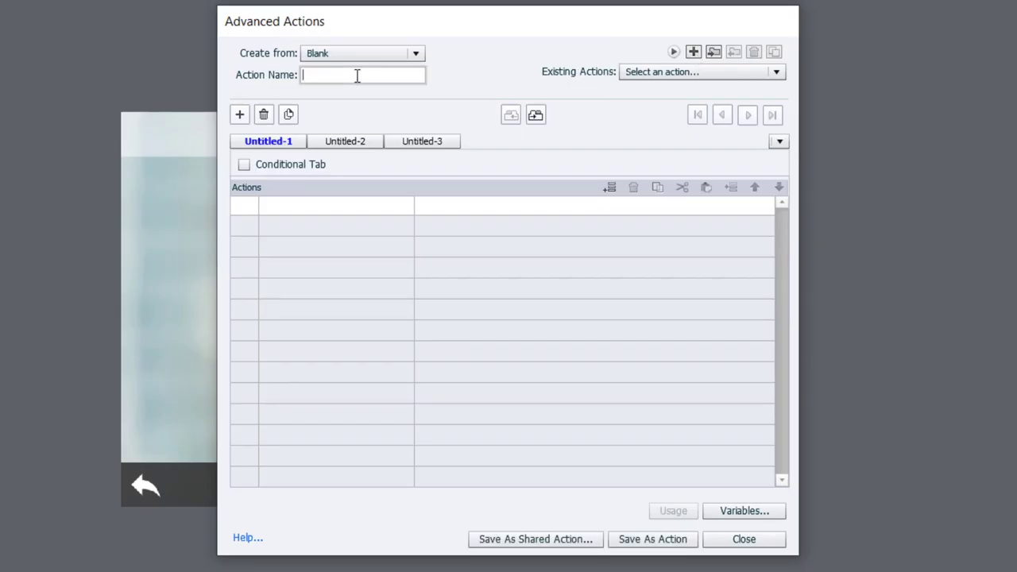
type("turnToBookmark")
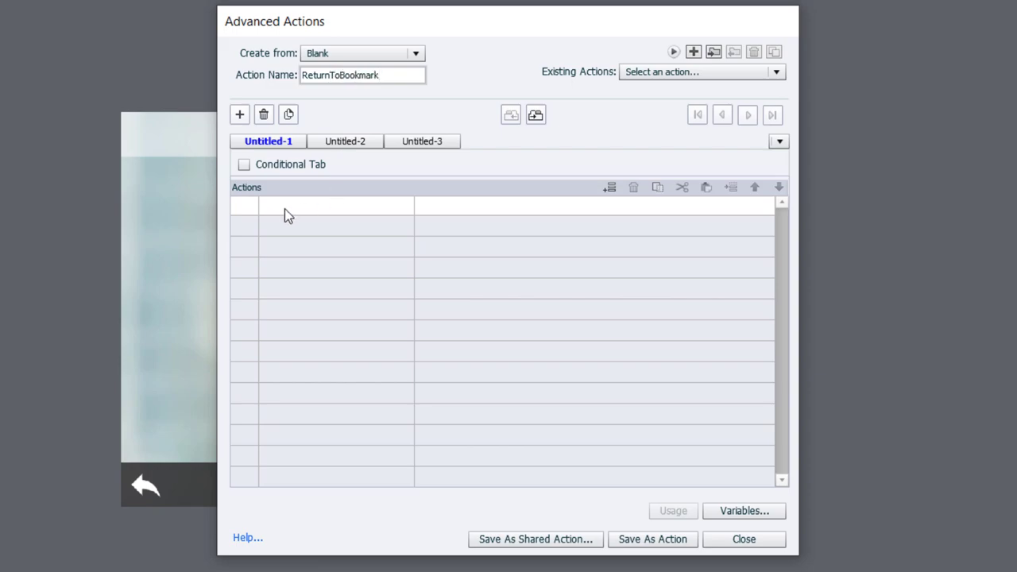
Add an Expression as the first row that sets _bookmark to _bookmark minus the literal 1
double_click(284, 207)
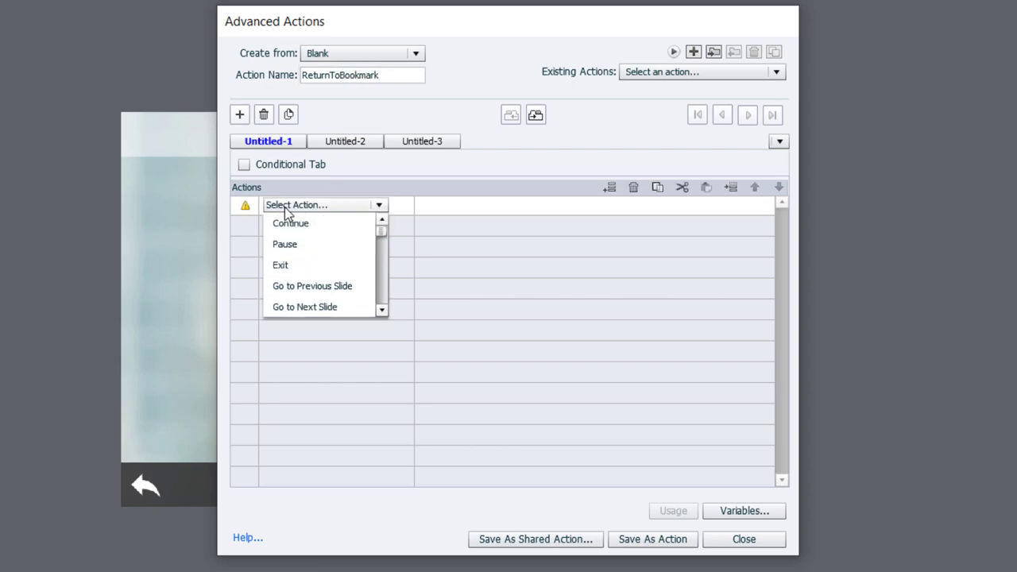
left_click(302, 241)
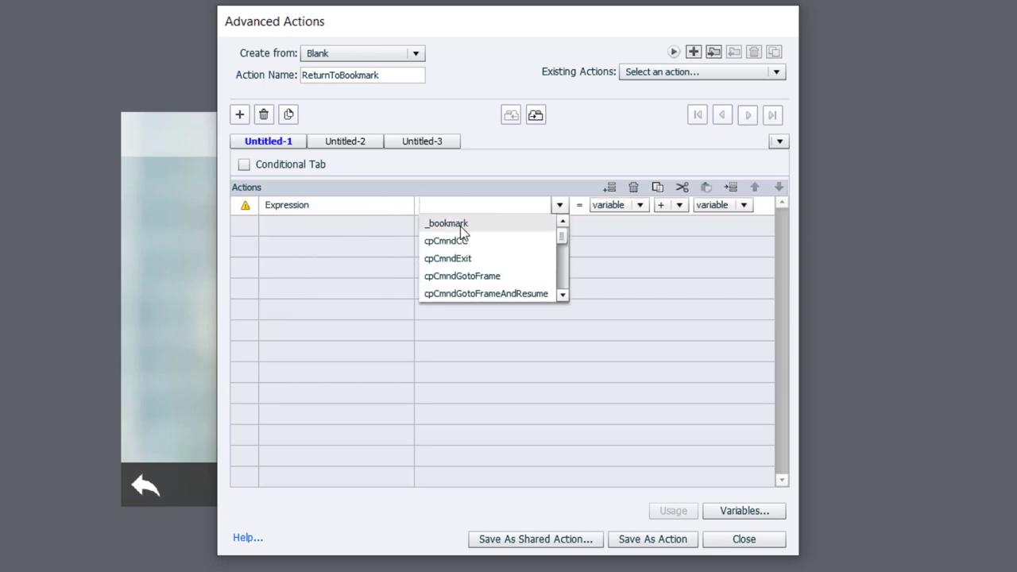
left_click(463, 227)
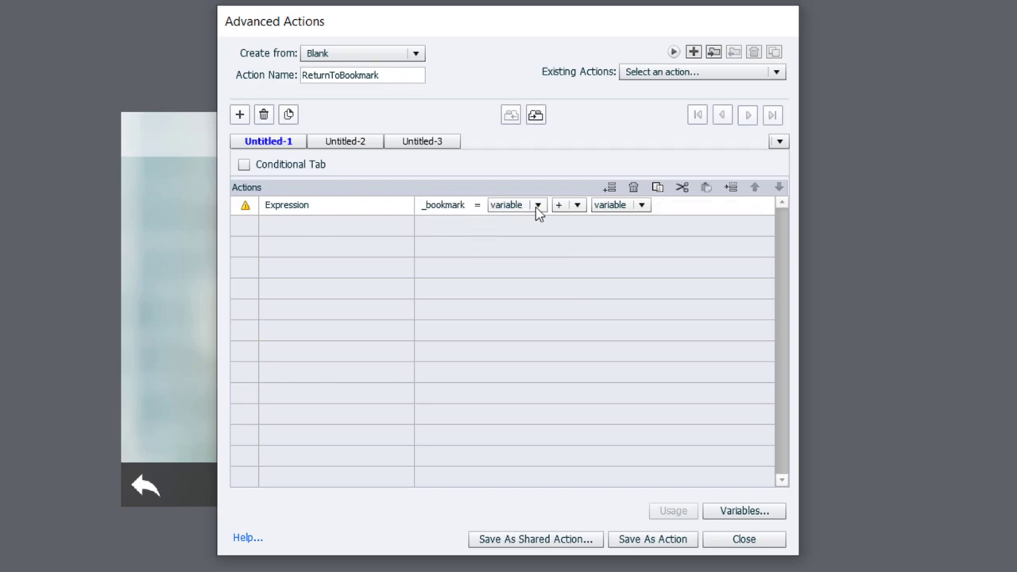
left_click(537, 206)
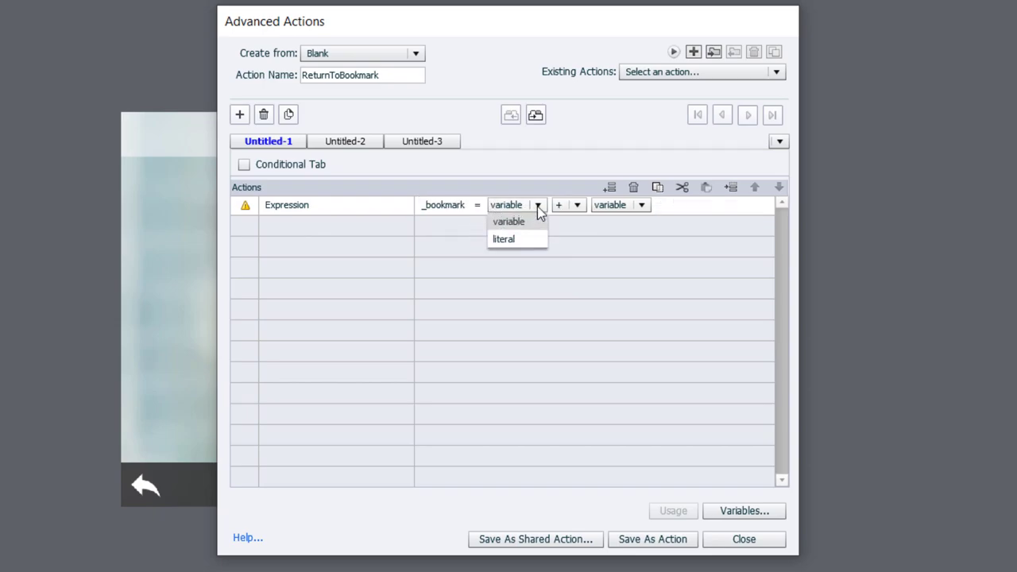
left_click(533, 221)
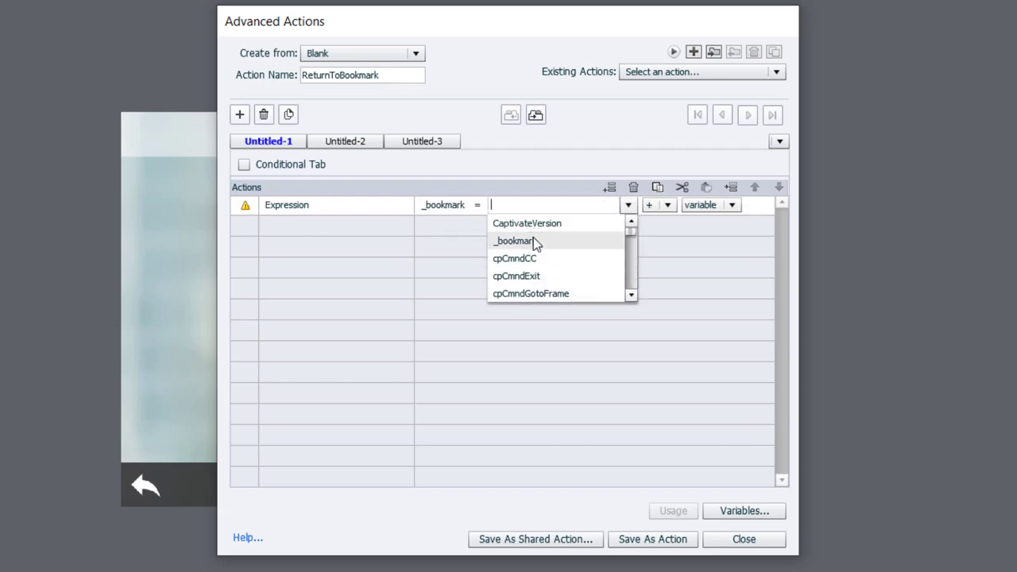
left_click(534, 238)
left_click(566, 205)
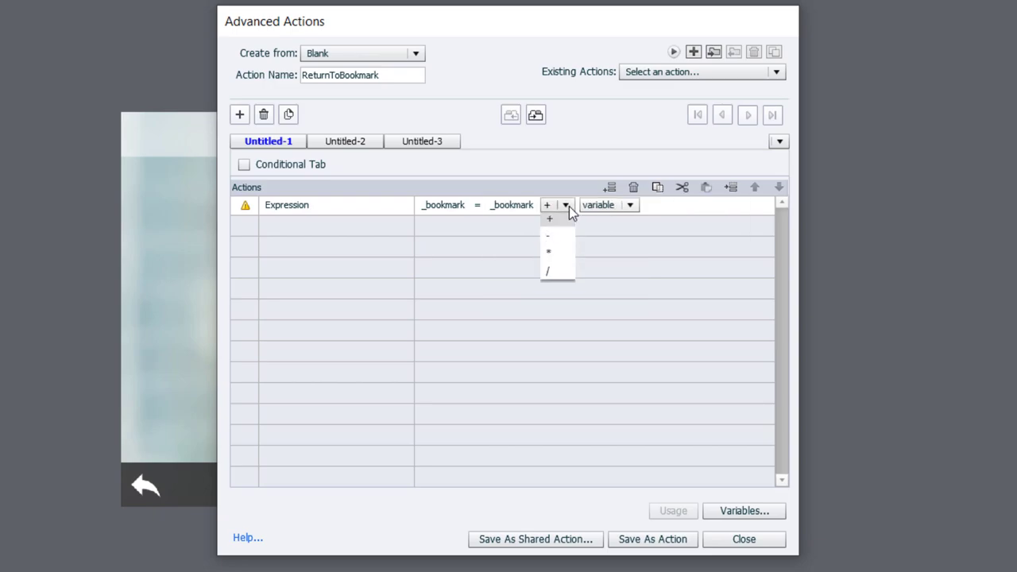
left_click(555, 238)
left_click(603, 205)
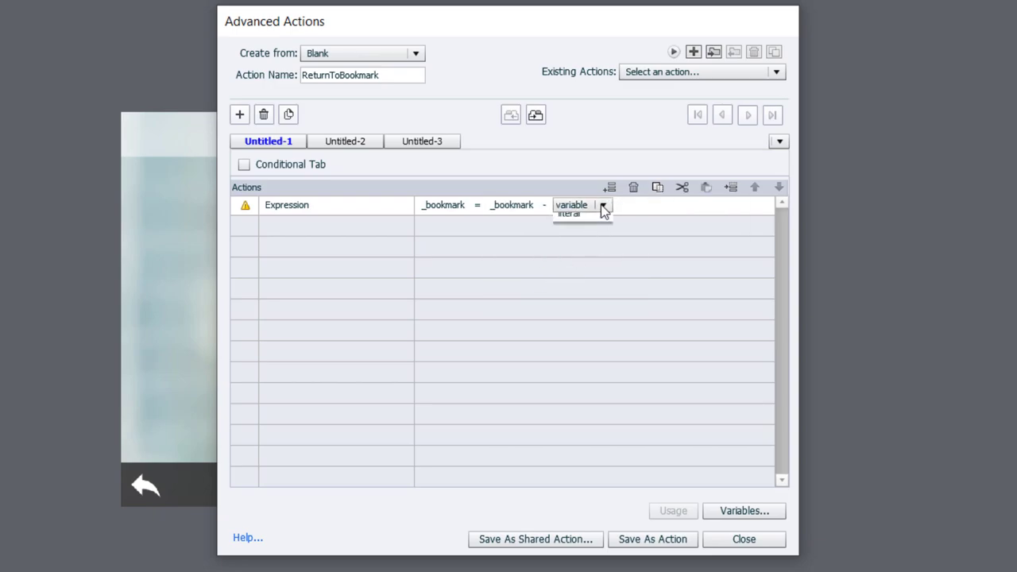
left_click(593, 236)
type("1")
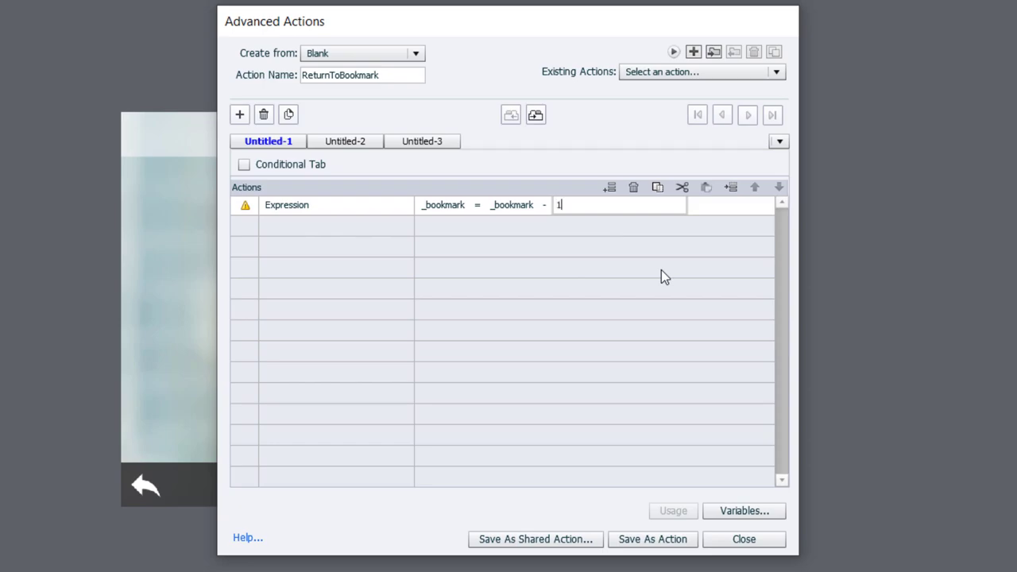
Add an Assign action as the second row that sets cpCmndGotoSlide with the variable _bookmark
key("Return")
double_click(279, 226)
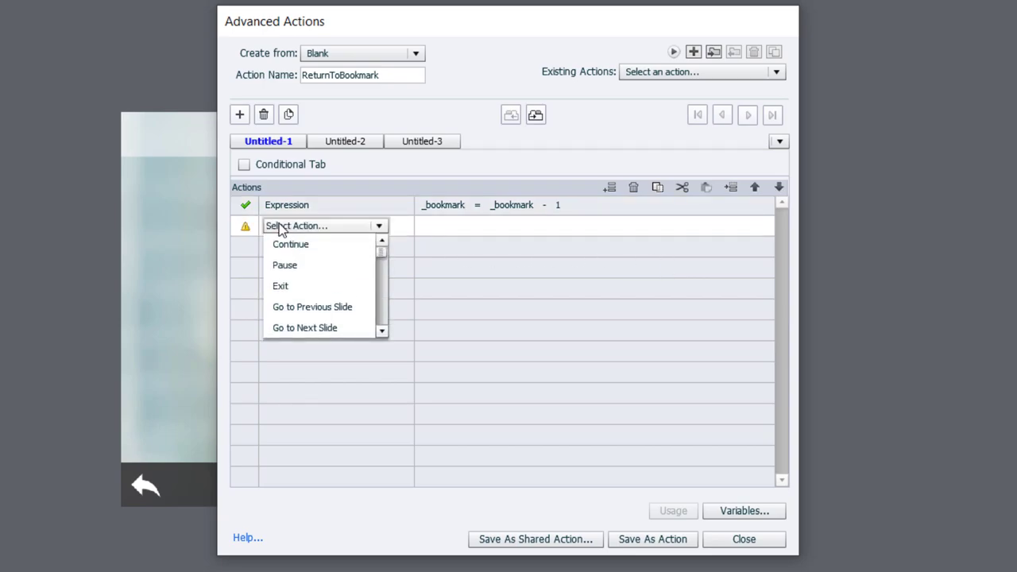
key("a")
left_click(283, 243)
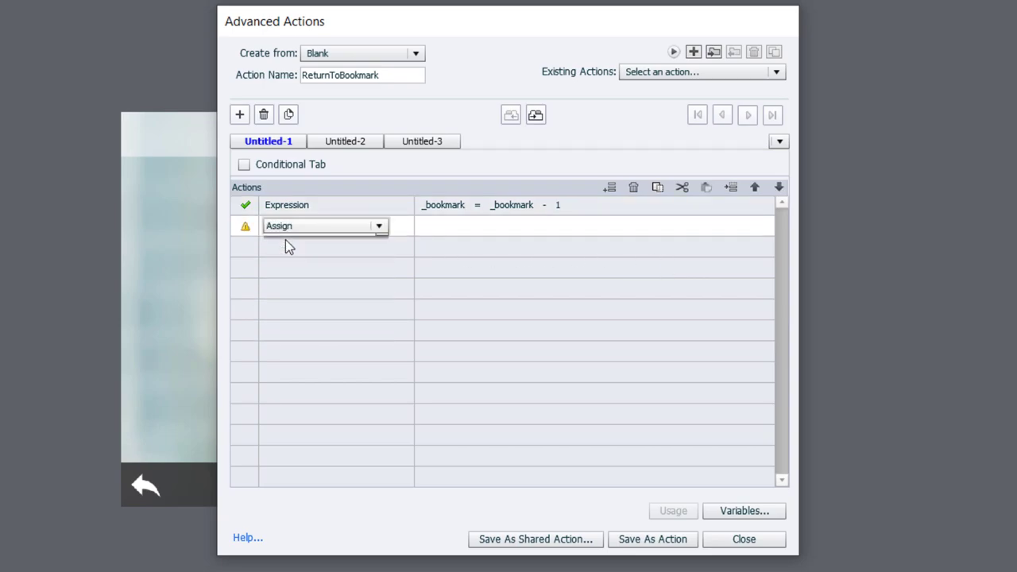
type("cp")
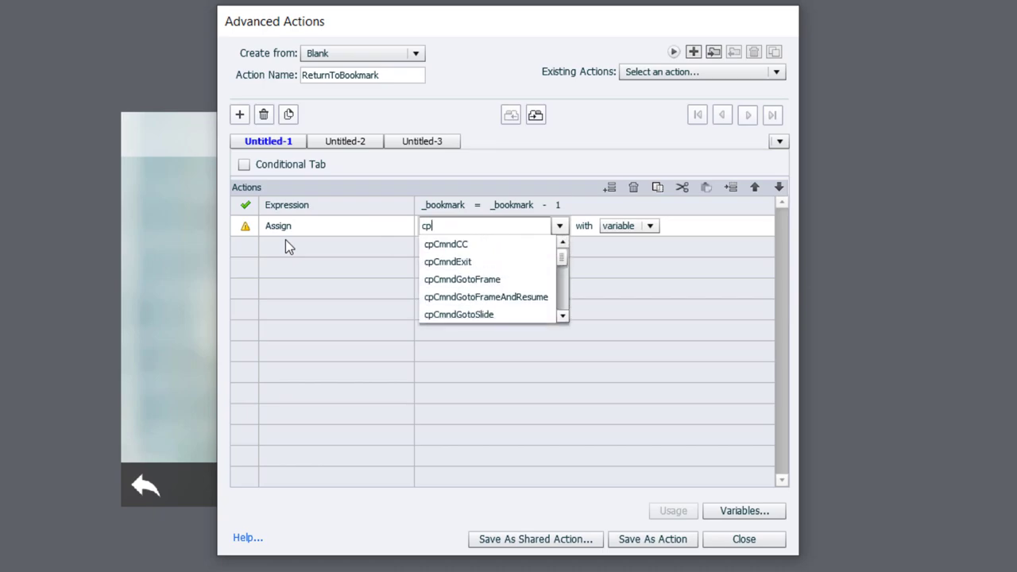
type("cmndgo")
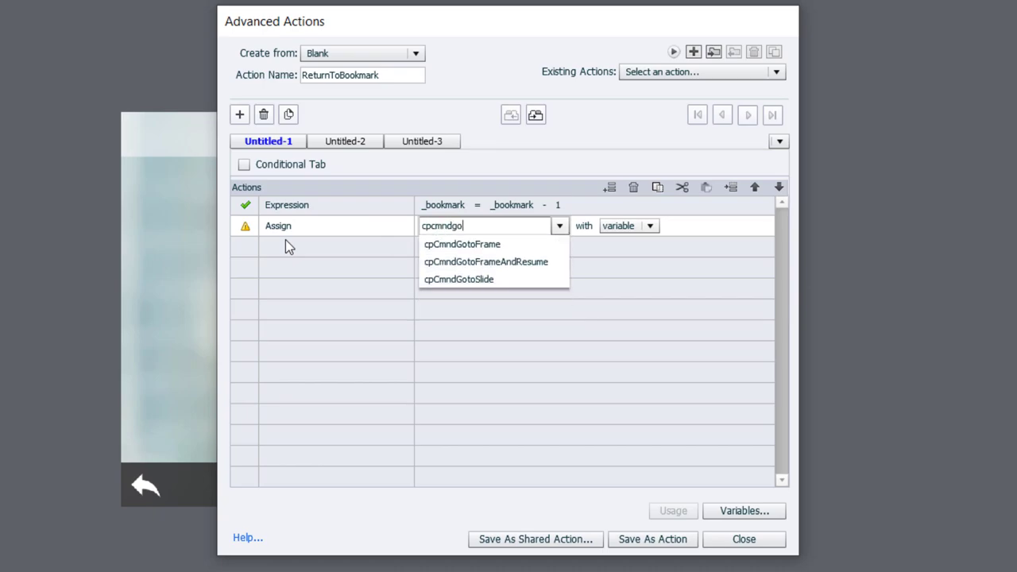
key("Return")
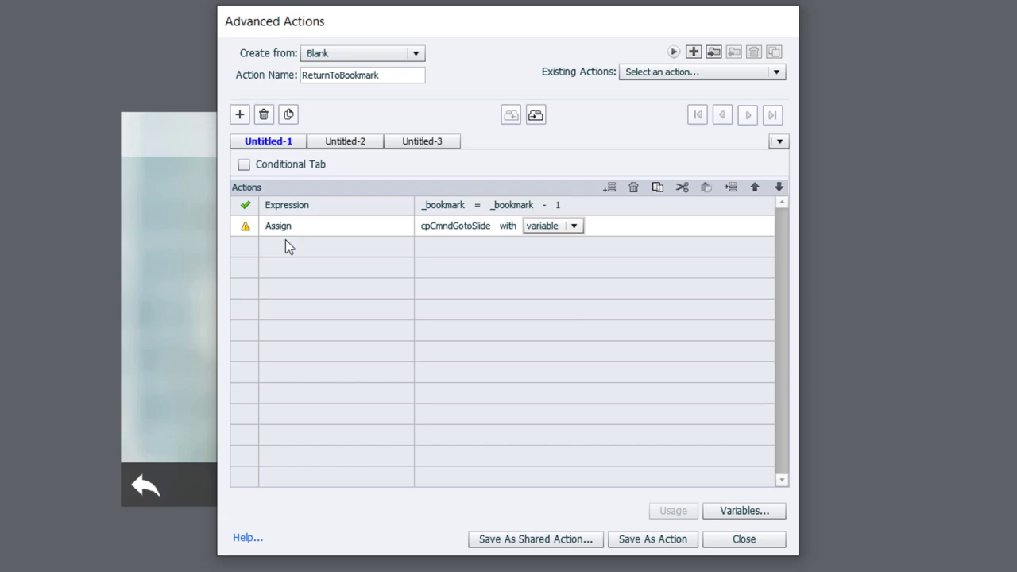
left_click(569, 229)
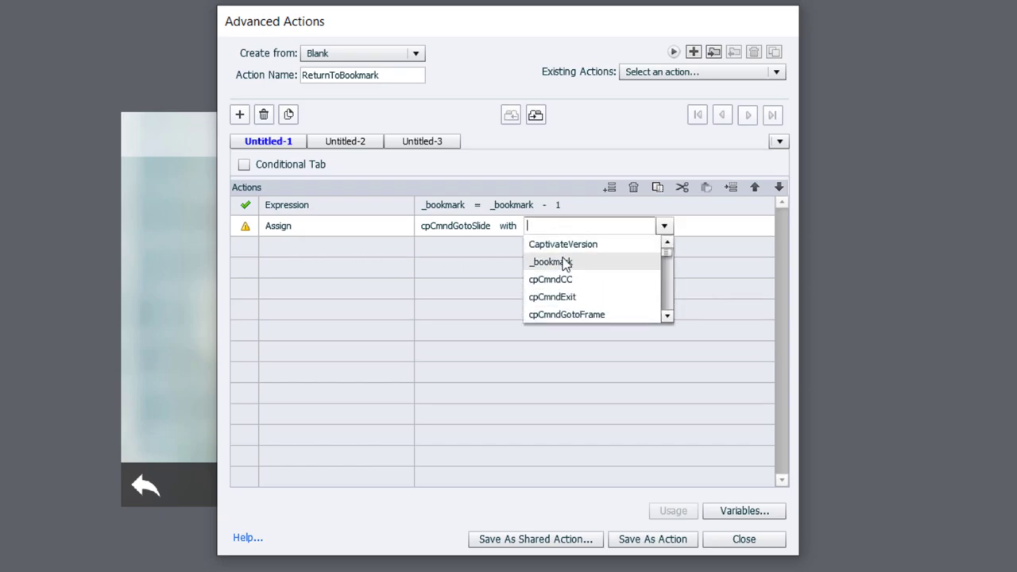
left_click(566, 263)
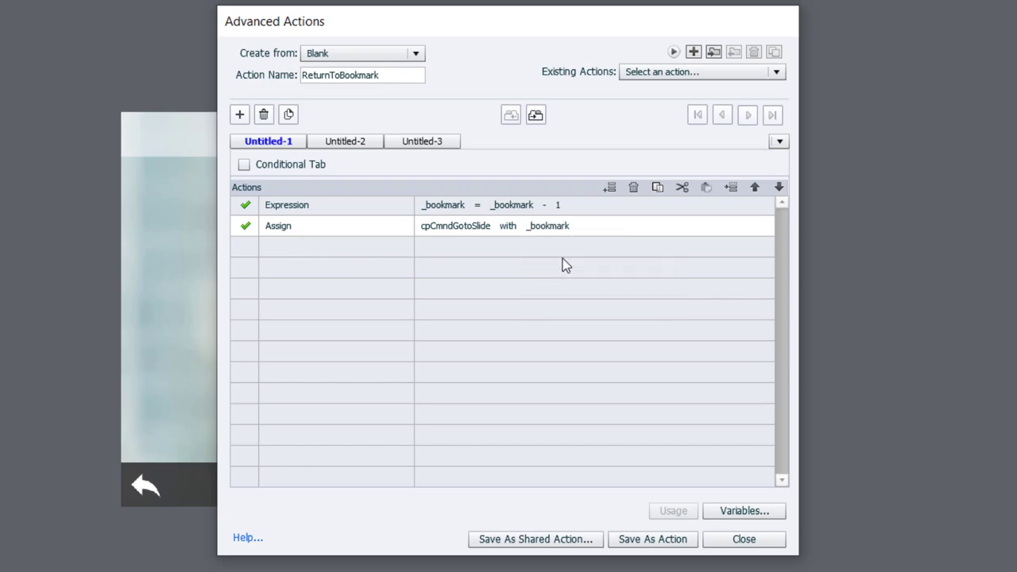
Save the ReturnToBookmark action and close the Advanced Actions dialog
left_click(665, 541)
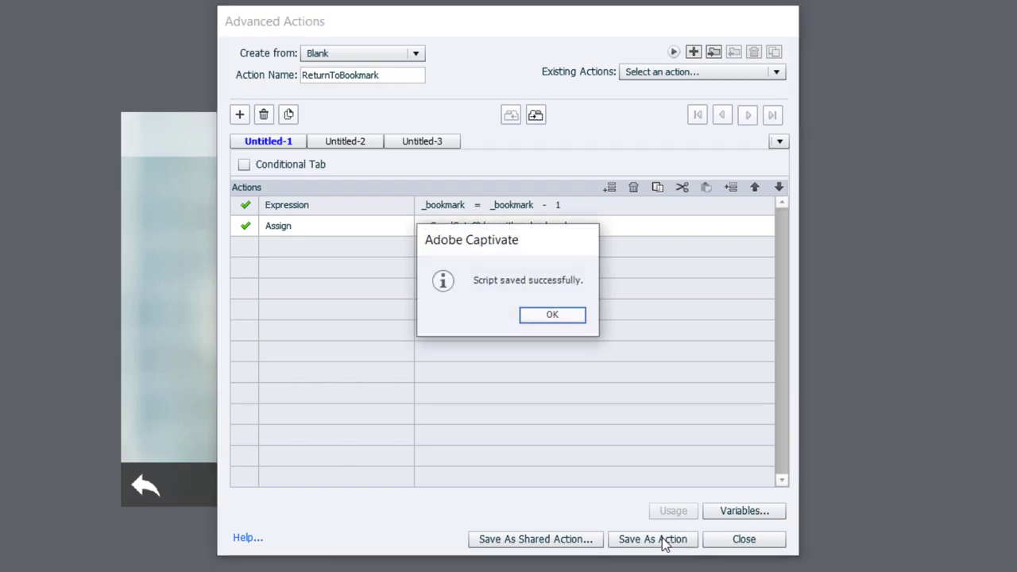
left_click(541, 319)
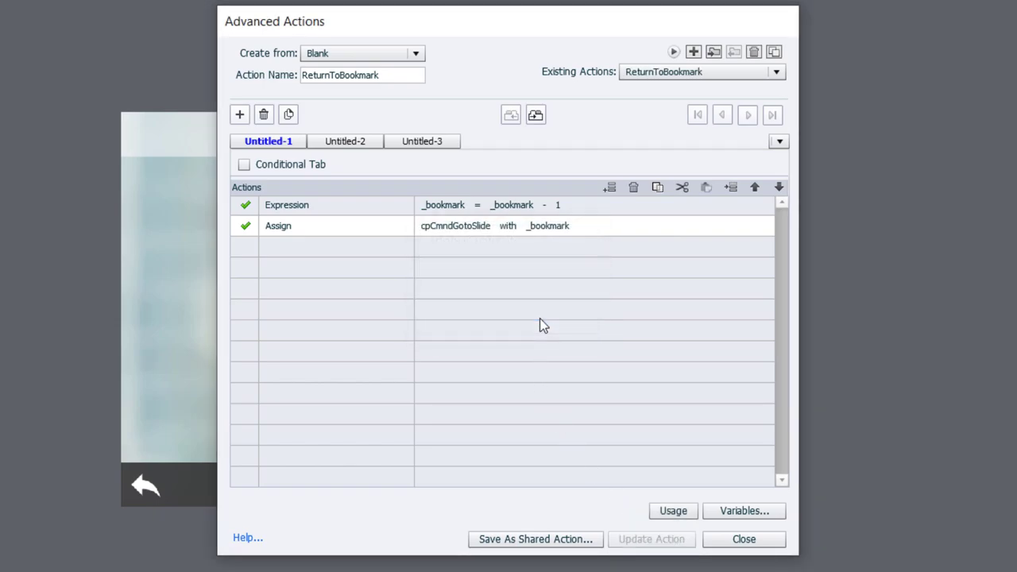
left_click(744, 539)
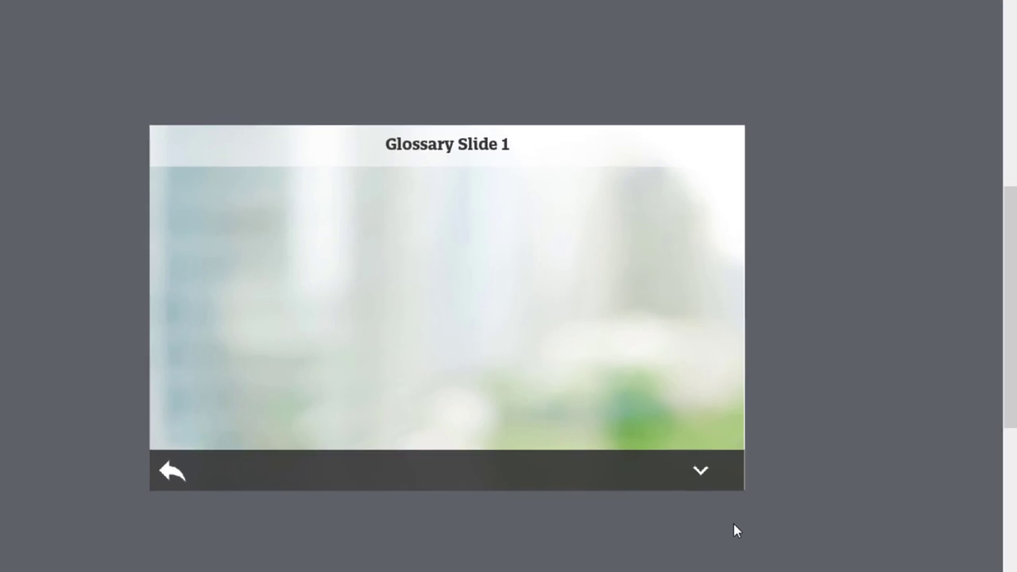
Set the Begin button on the title slide to Jump to slide 4 Slide 4 on success
left_click(45, 95)
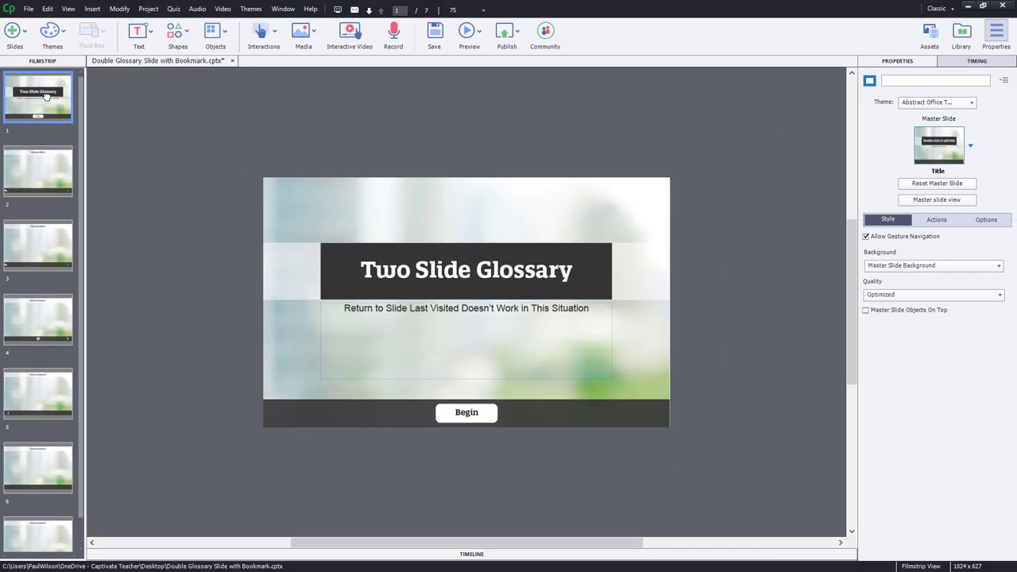
left_click(467, 413)
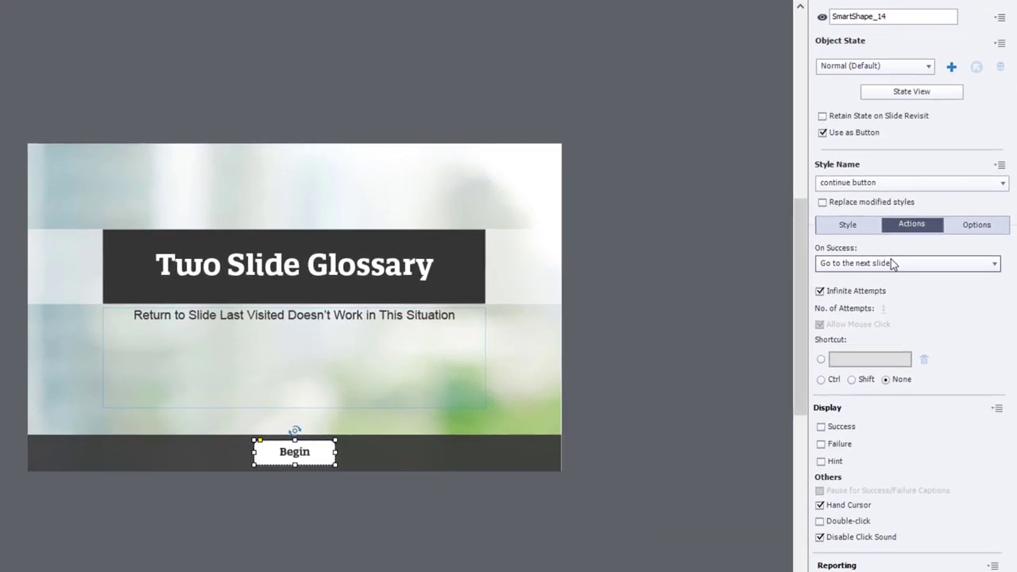
left_click(892, 264)
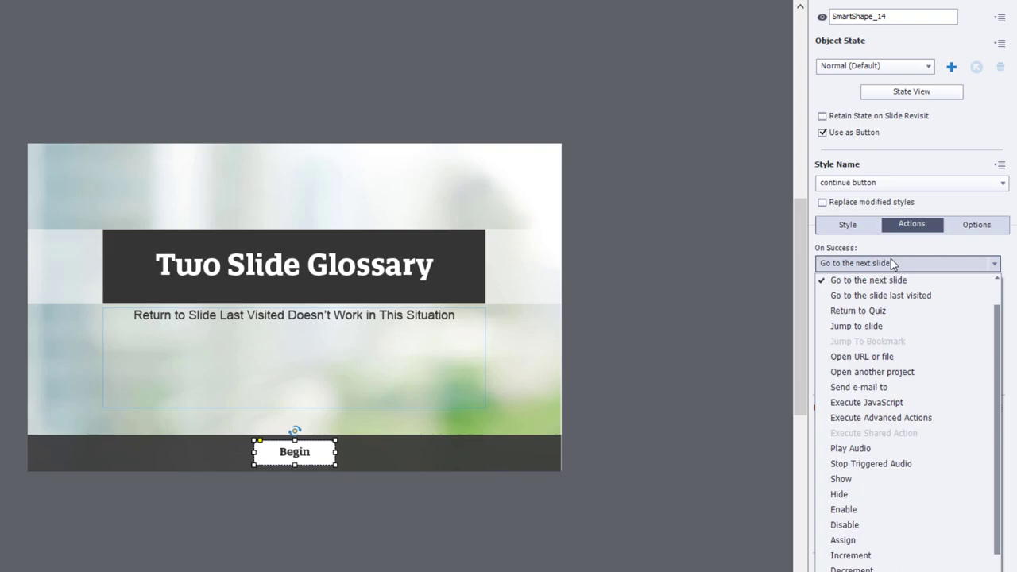
left_click(902, 325)
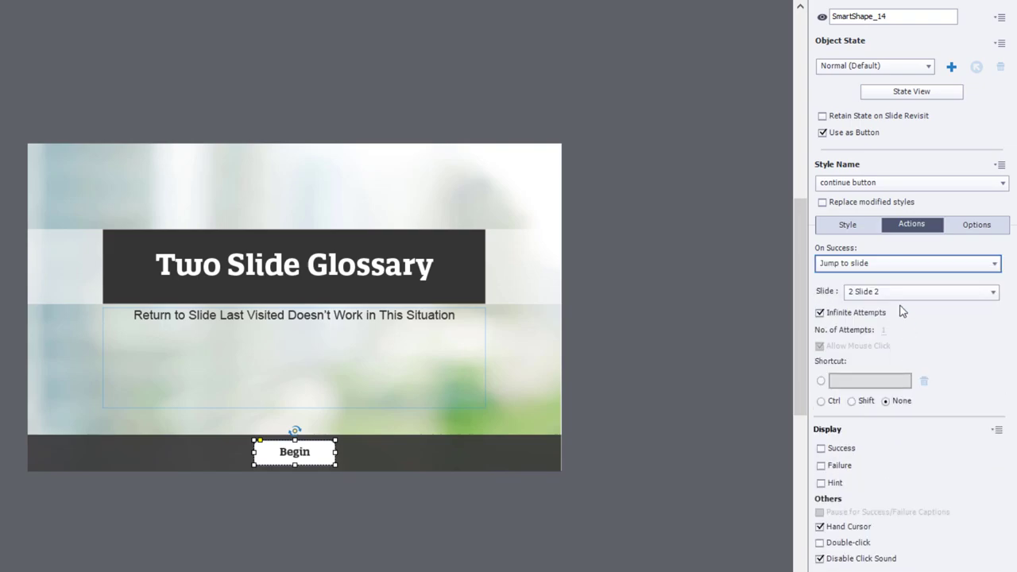
left_click(900, 294)
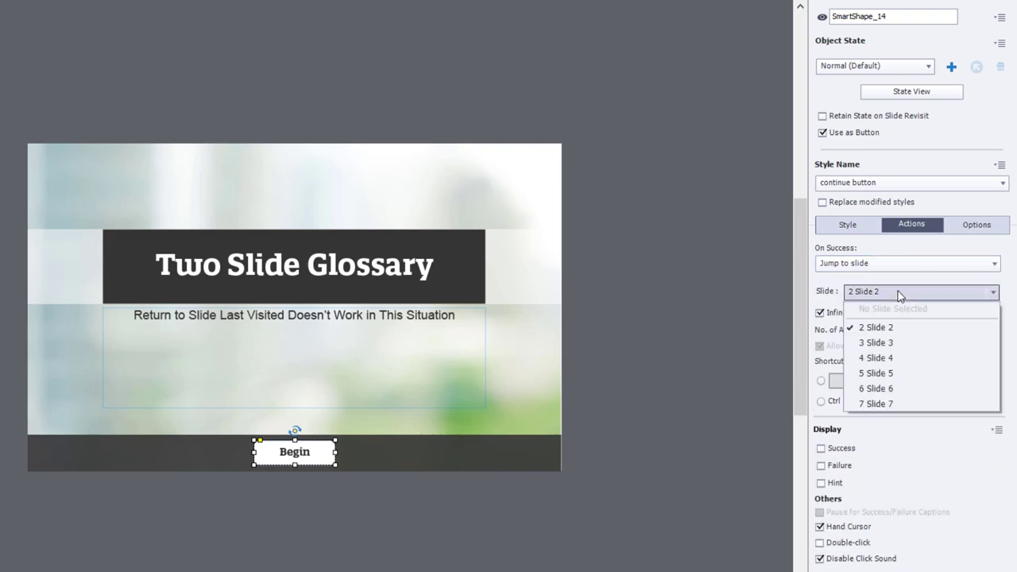
left_click(900, 359)
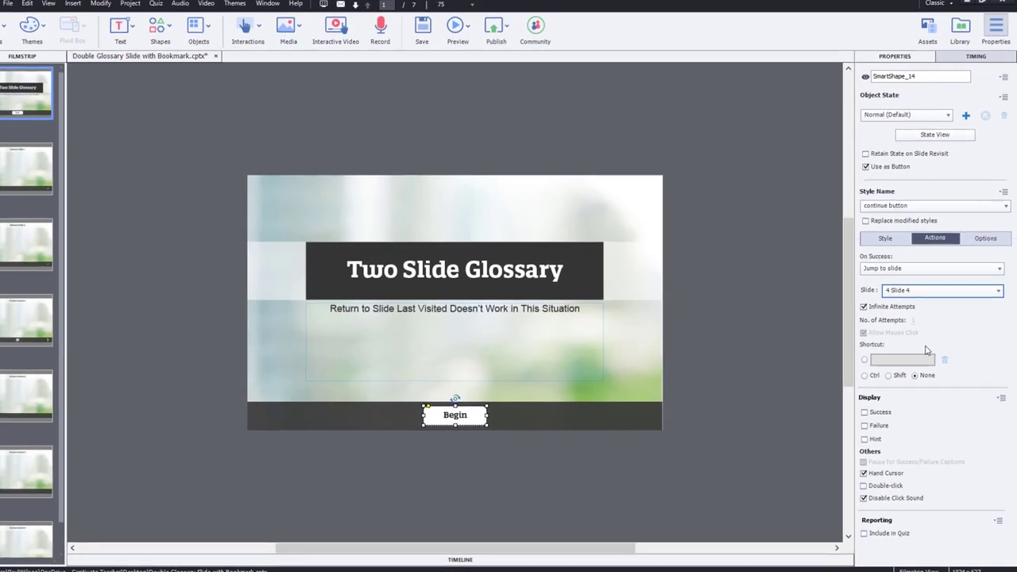
Set the glossary icon on the Course Content 1 slide to execute the advanced action bookmark_glossary on success
left_click(50, 318)
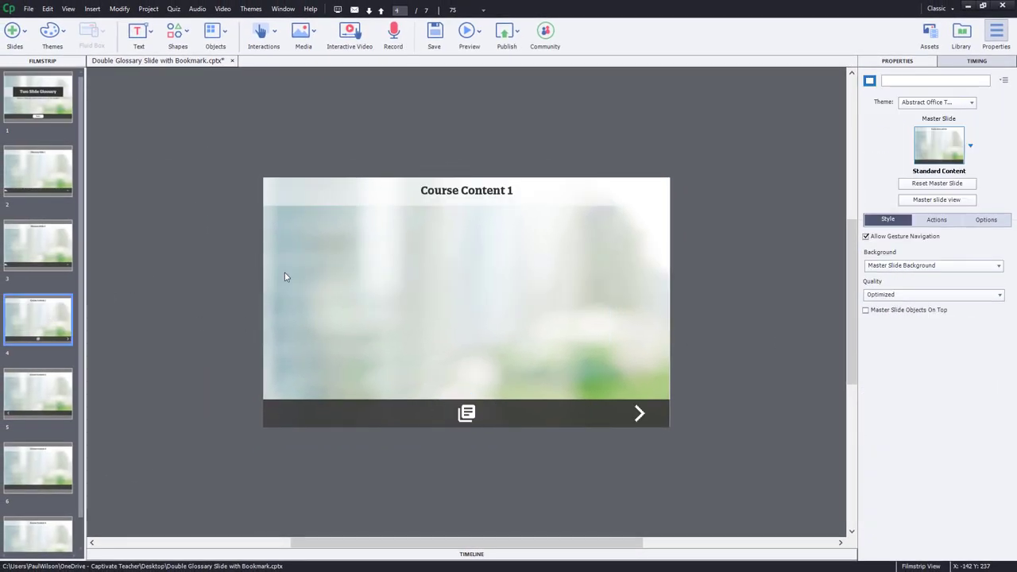
left_click(467, 414)
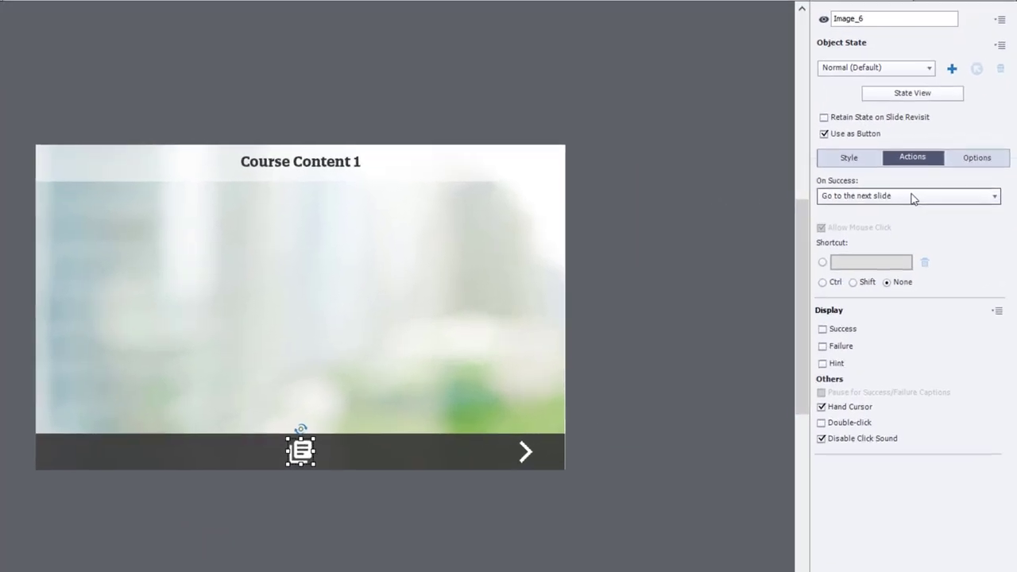
left_click(912, 197)
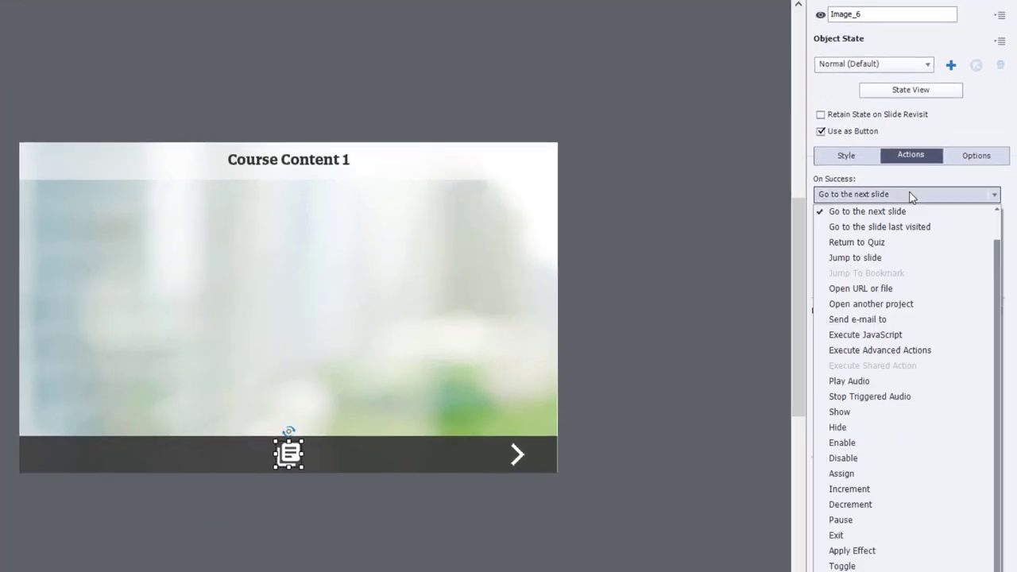
left_click(911, 350)
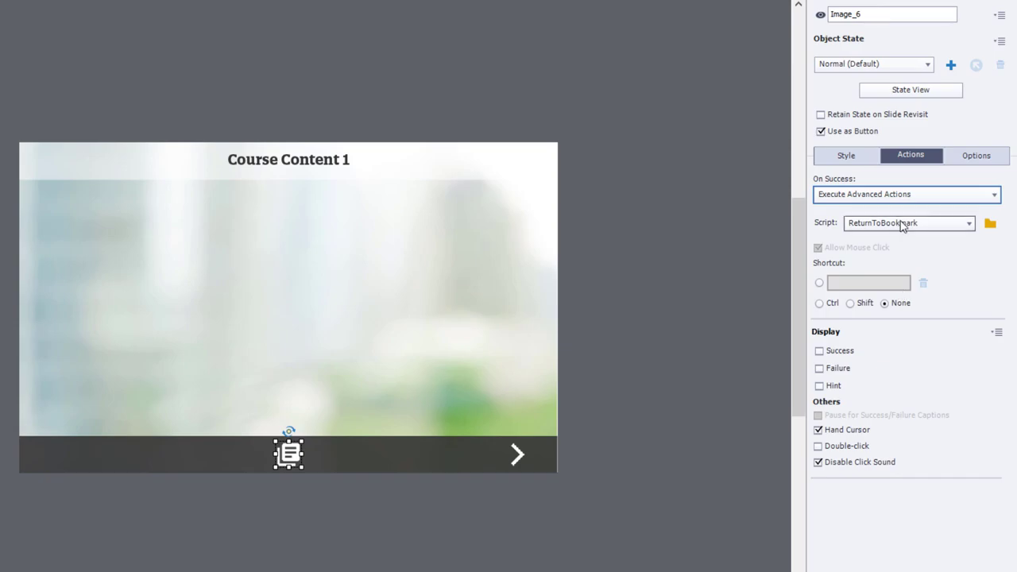
left_click(902, 225)
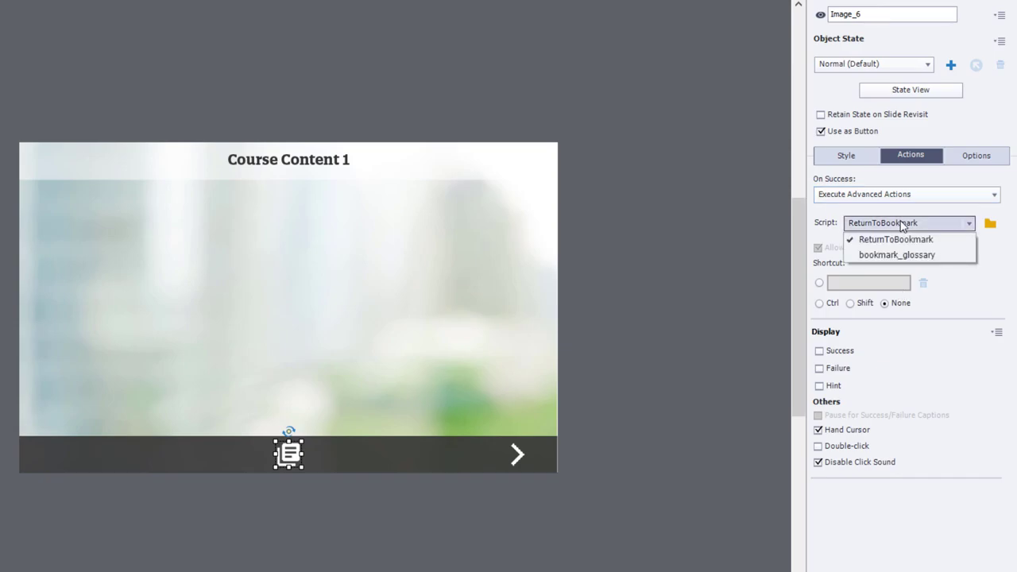
left_click(906, 255)
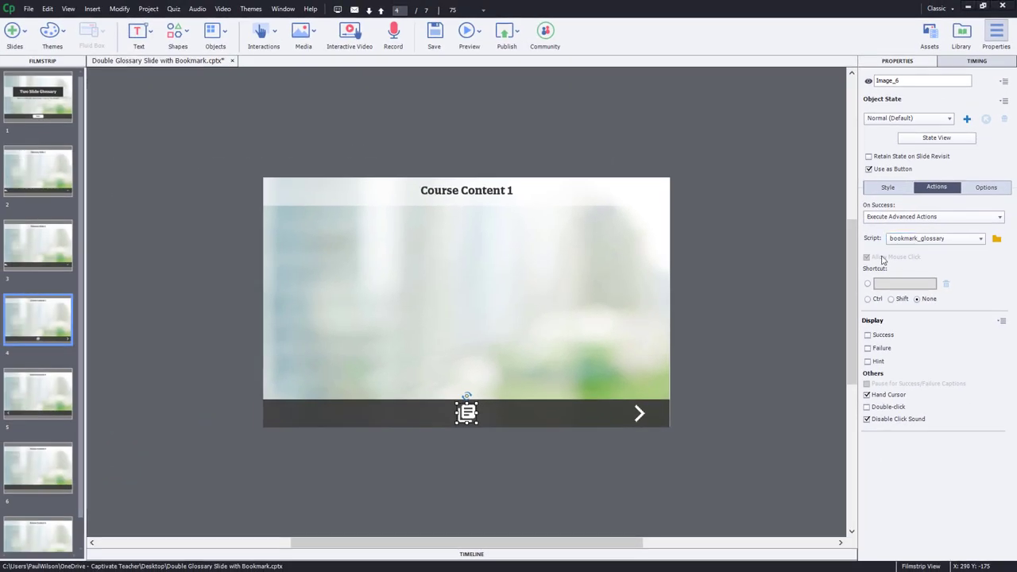
Set the return arrow on Glossary Slide 1 to execute the advanced action ReturnToBookmark on success
left_click(29, 168)
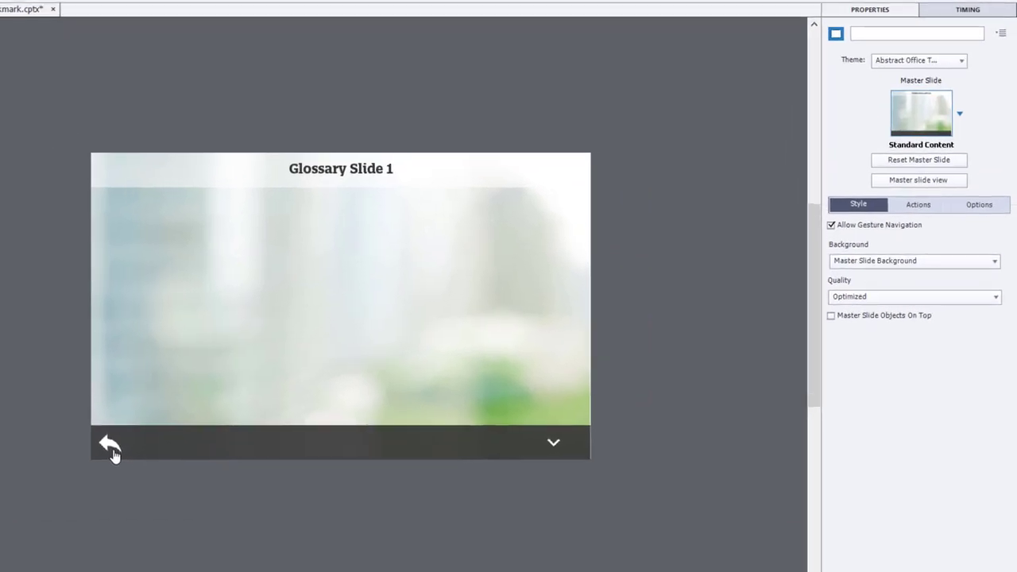
left_click(42, 462)
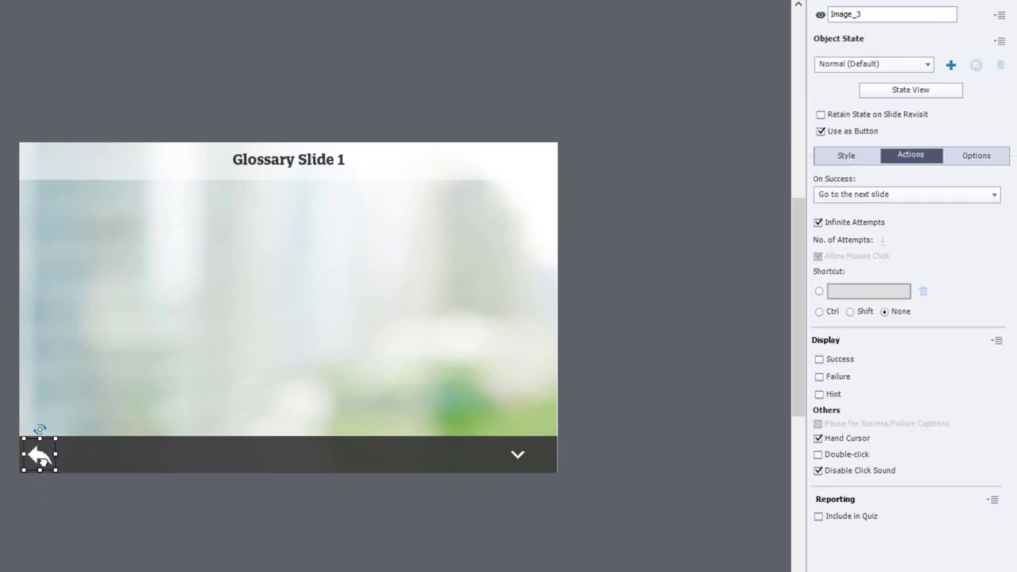
left_click(888, 194)
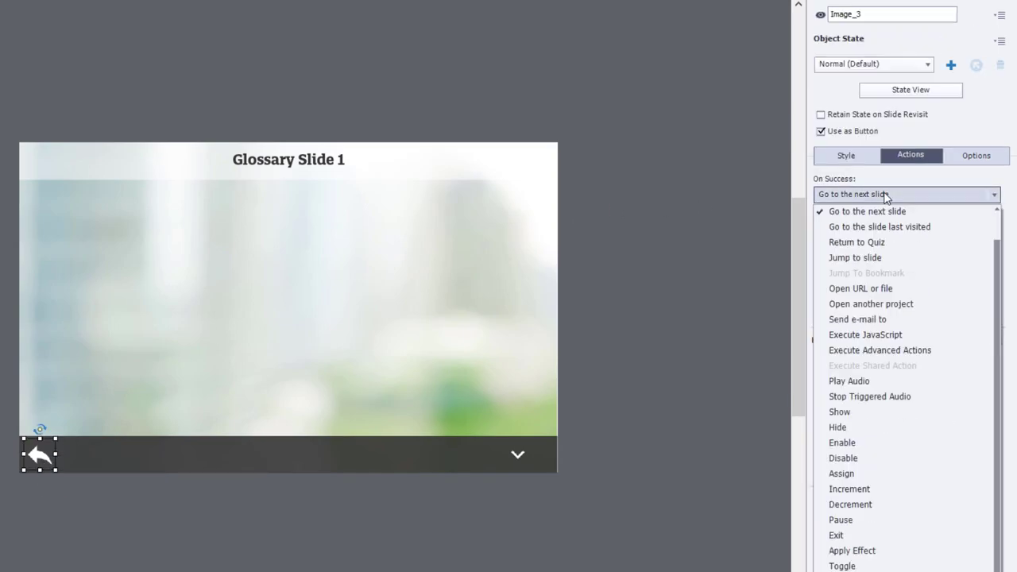
left_click(895, 350)
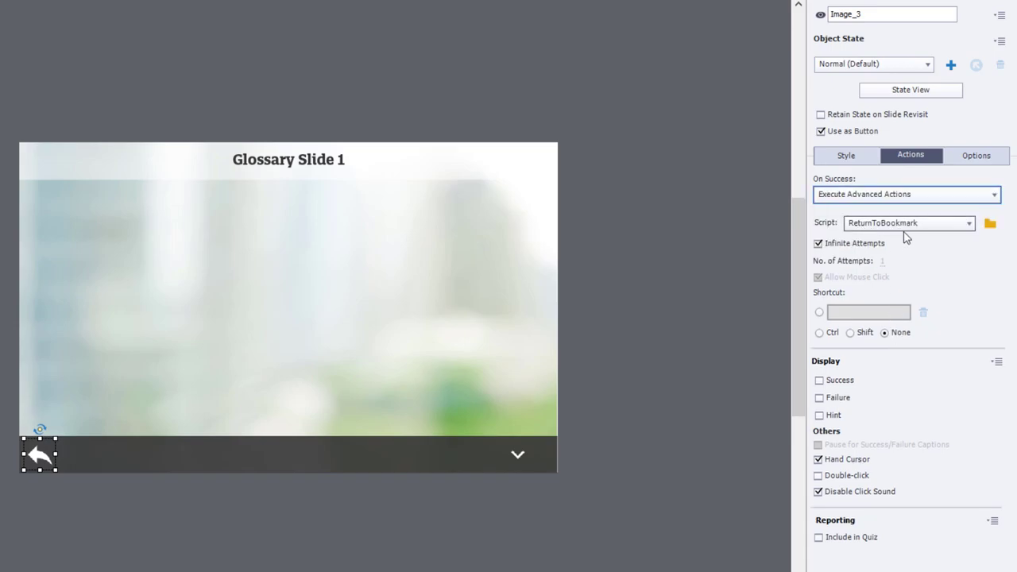
Check the down arrow's action on Glossary Slide 1 and set the up arrow on Glossary Slide 2 to Go to the previous slide
left_click(517, 455)
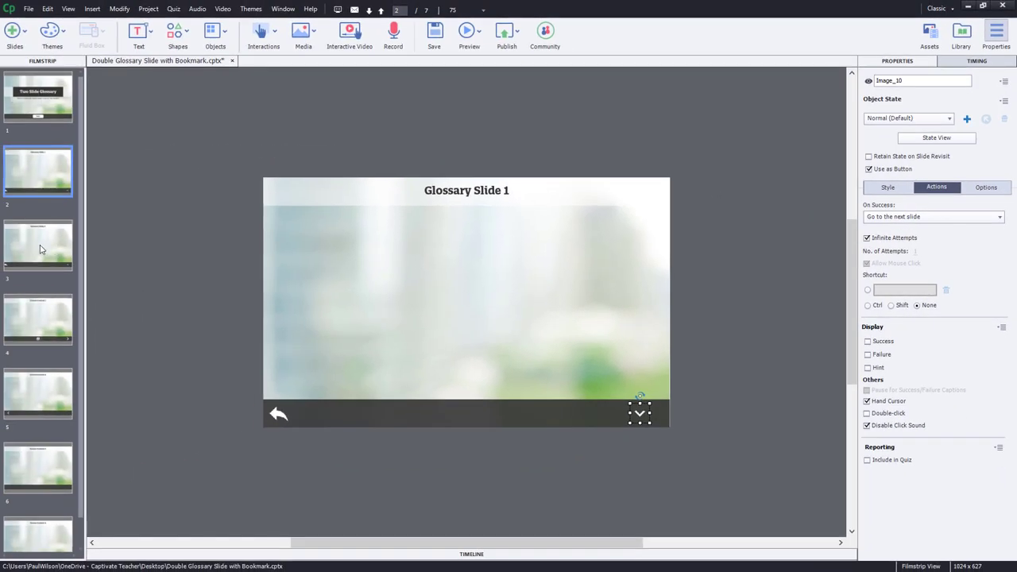
left_click(39, 247)
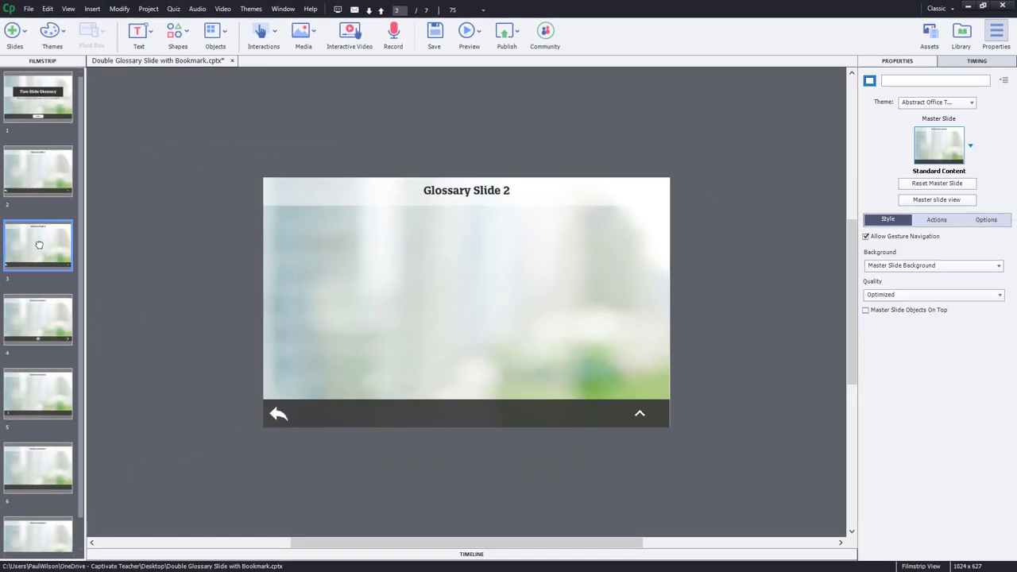
left_click(642, 418)
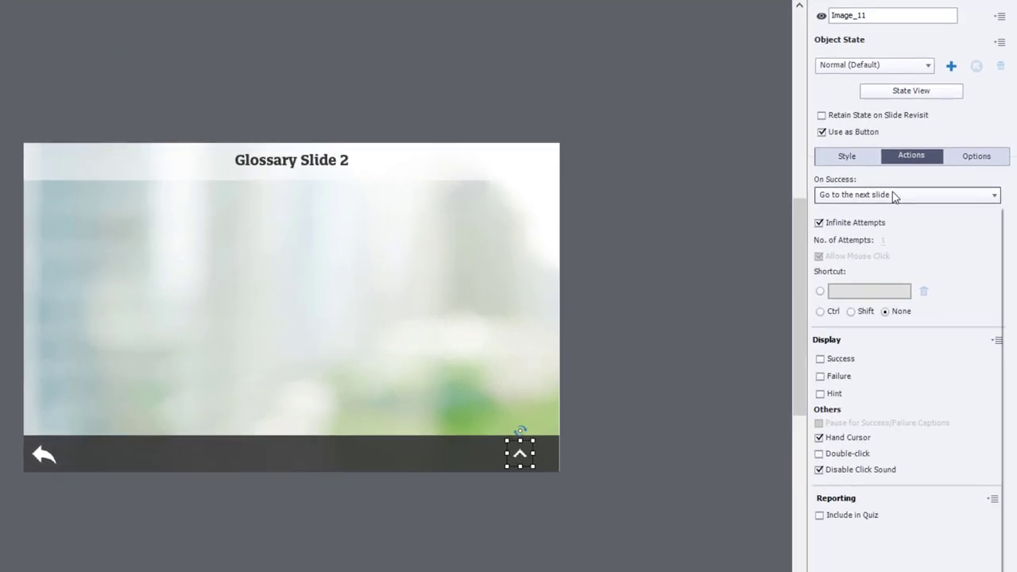
left_click(927, 217)
scroll(914, 238, "up", 2)
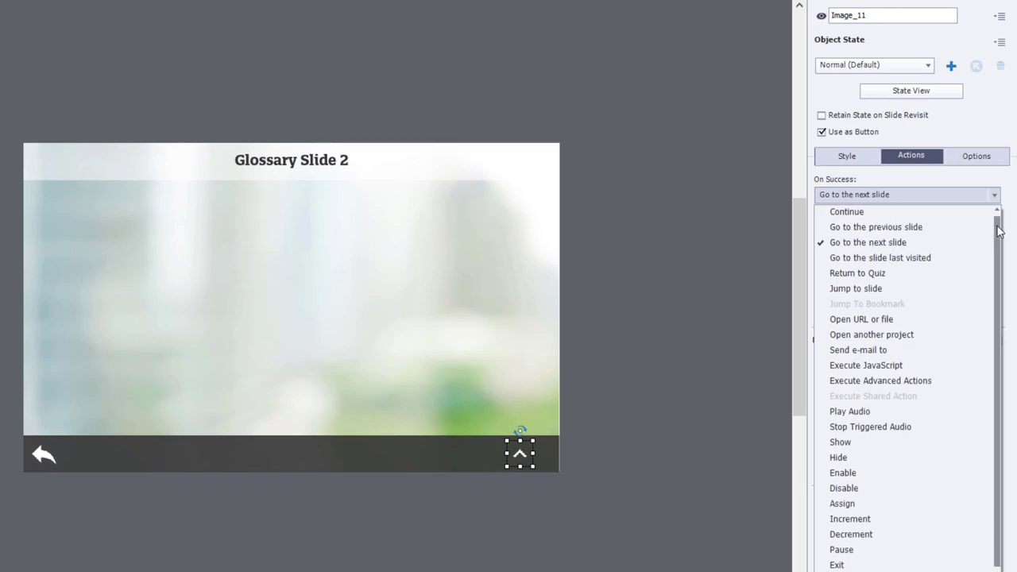
left_click(939, 220)
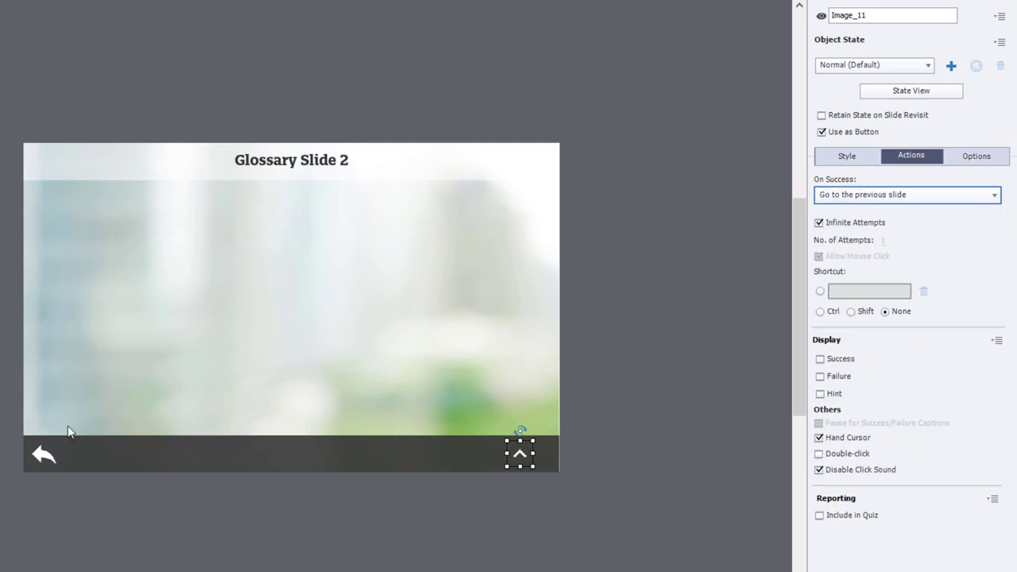
Set the return arrow on Glossary Slide 2 to execute the advanced action ReturnToBookmark on success
left_click(44, 457)
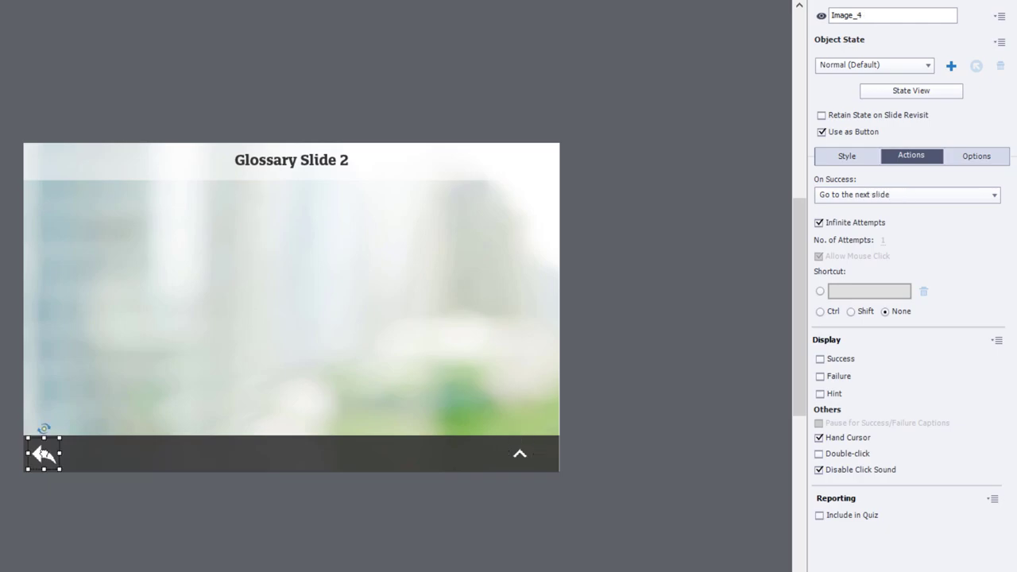
left_click(879, 198)
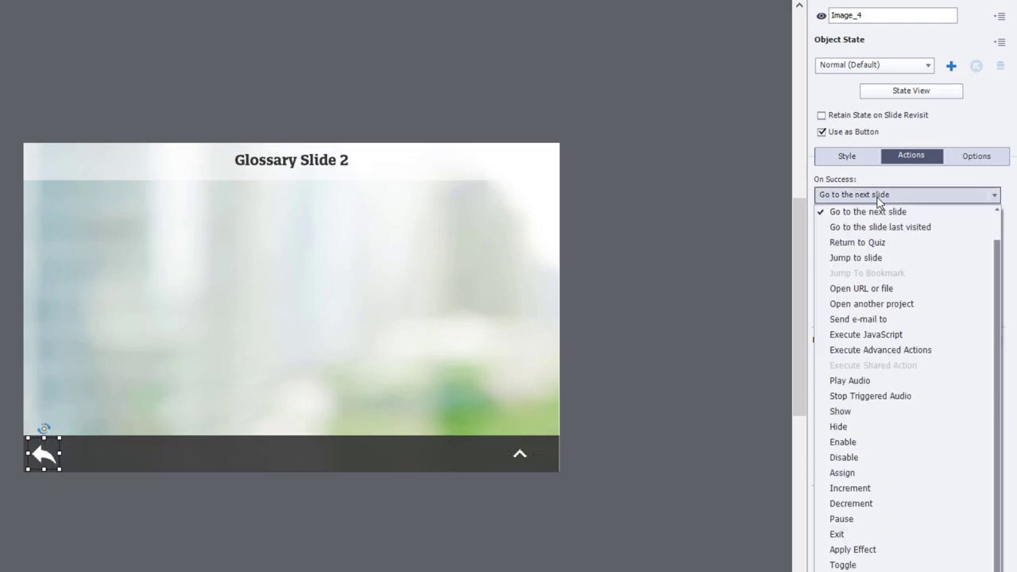
left_click(924, 350)
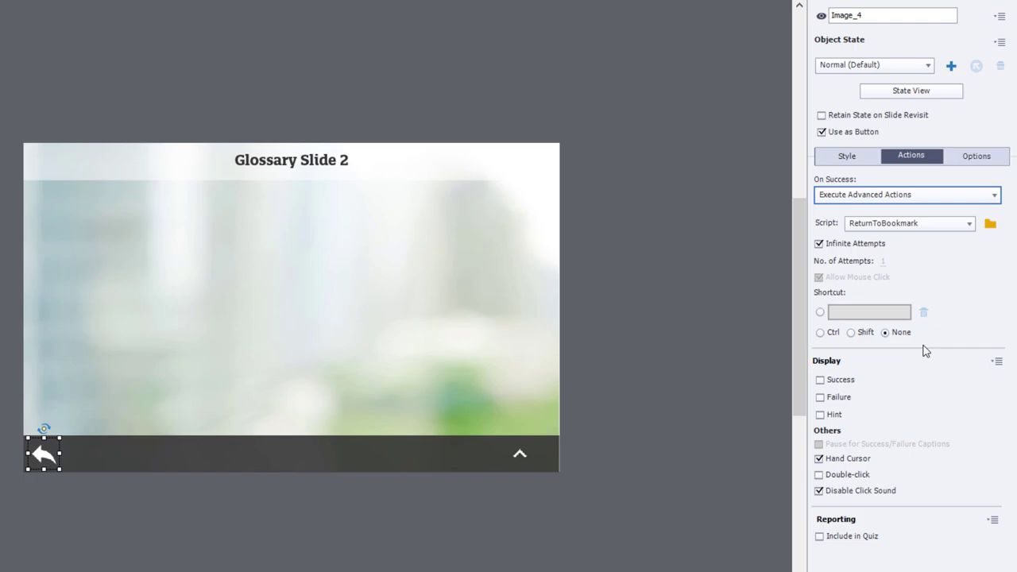
left_click(913, 225)
left_click(912, 226)
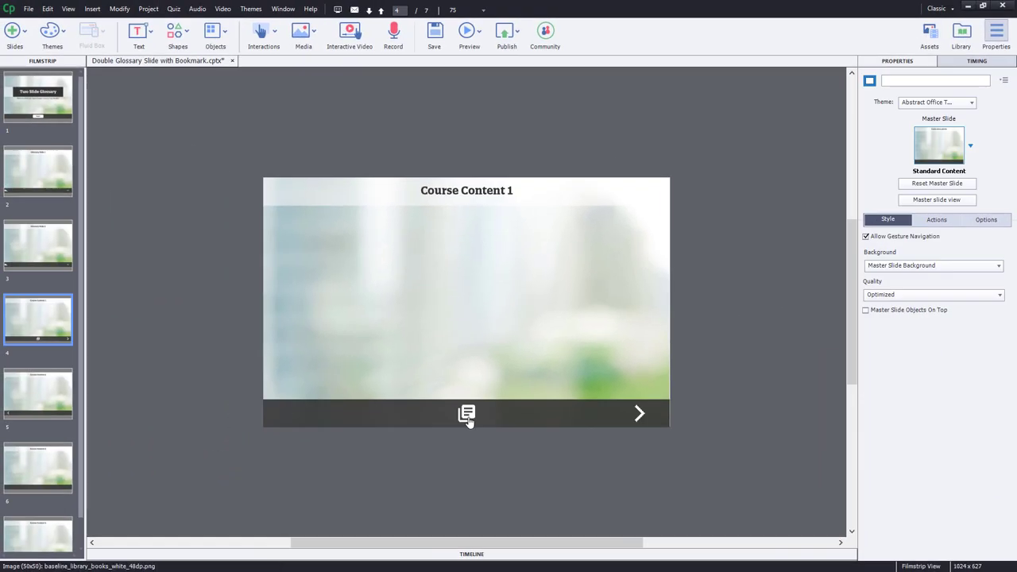
Check the Course Content 1 glossary icon's action, preview the project as HTML5 in the browser and advance to Course Content 3
left_click(468, 414)
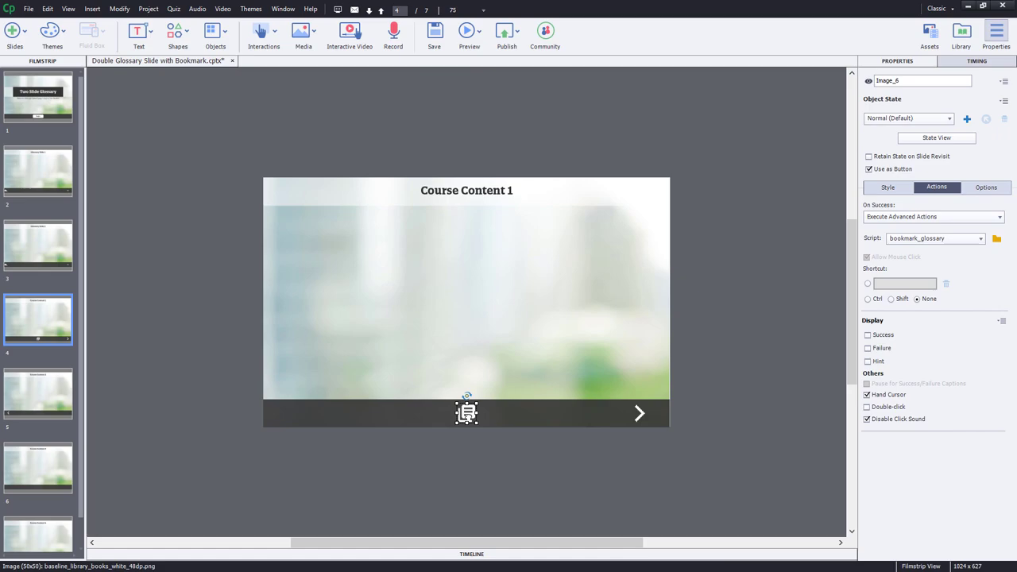
left_click(480, 33)
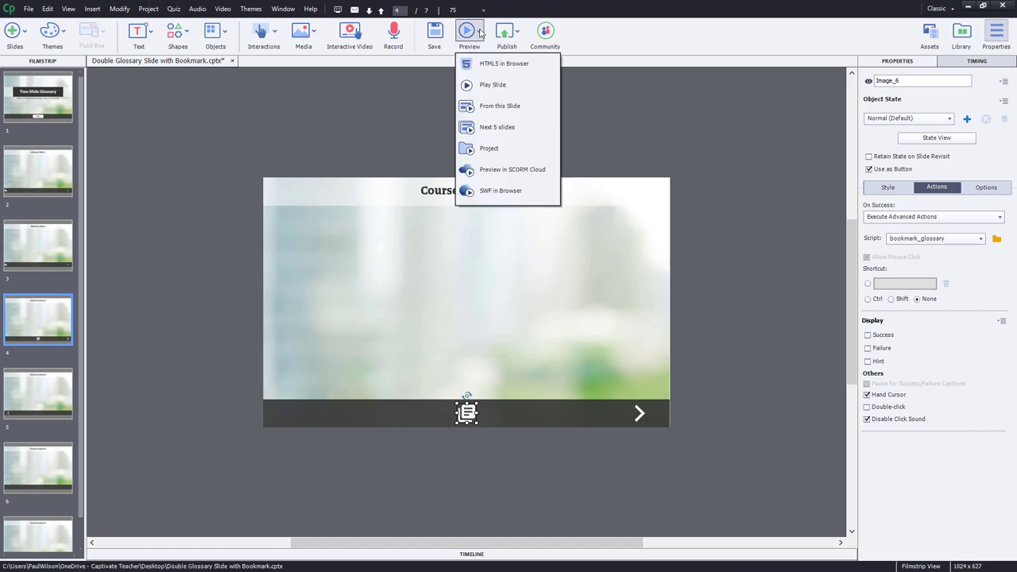
left_click(480, 68)
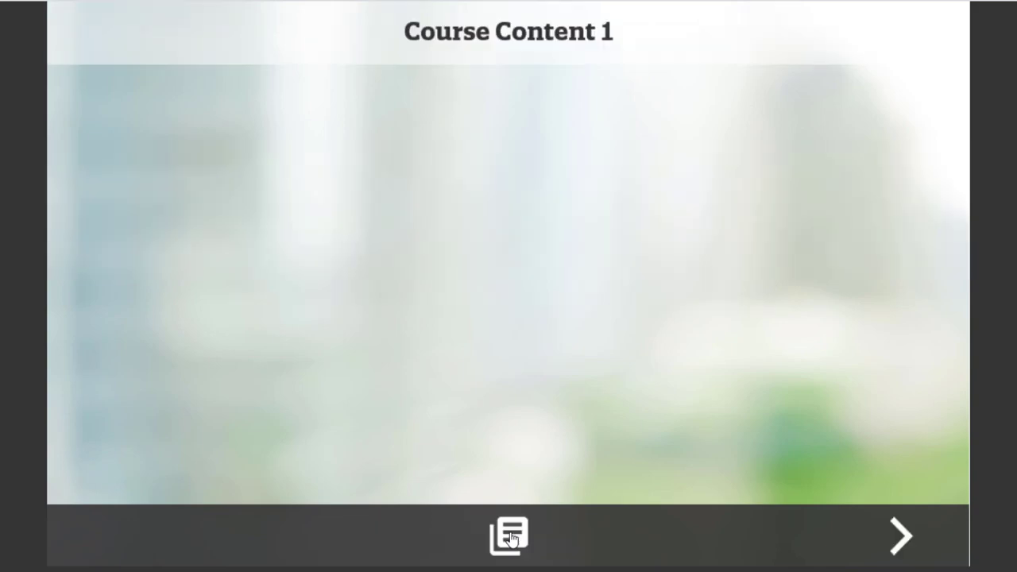
left_click(904, 548)
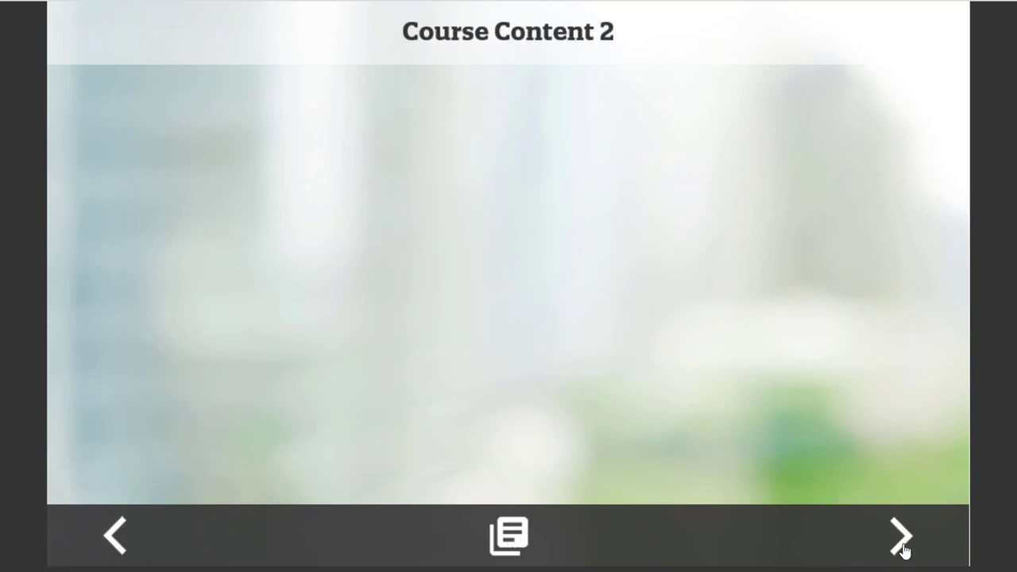
left_click(904, 549)
Test the glossary from Course Content 3: open it, switch between both glossary slides, and use Glossary Slide 2's return arrow
left_click(509, 539)
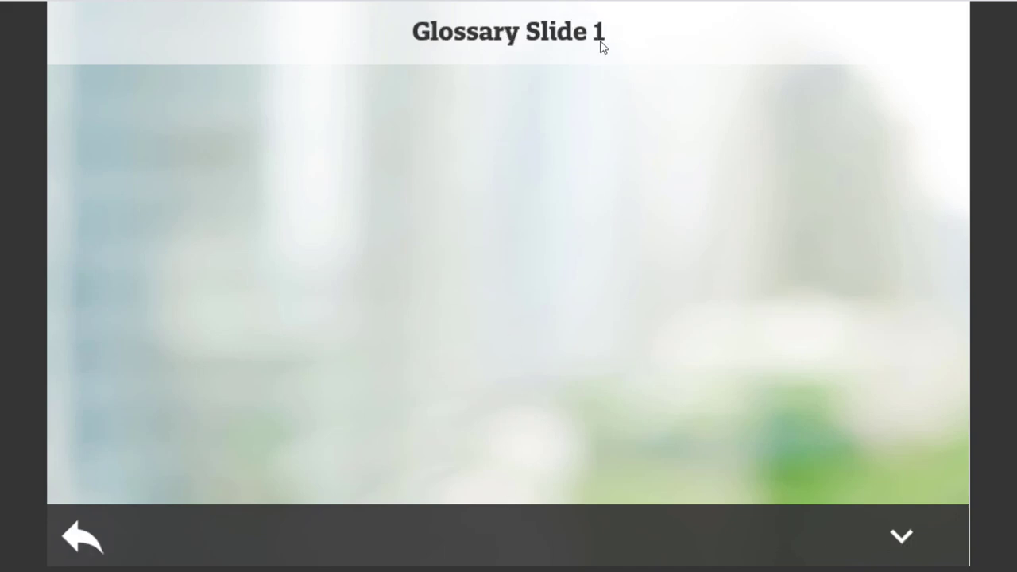
left_click(902, 538)
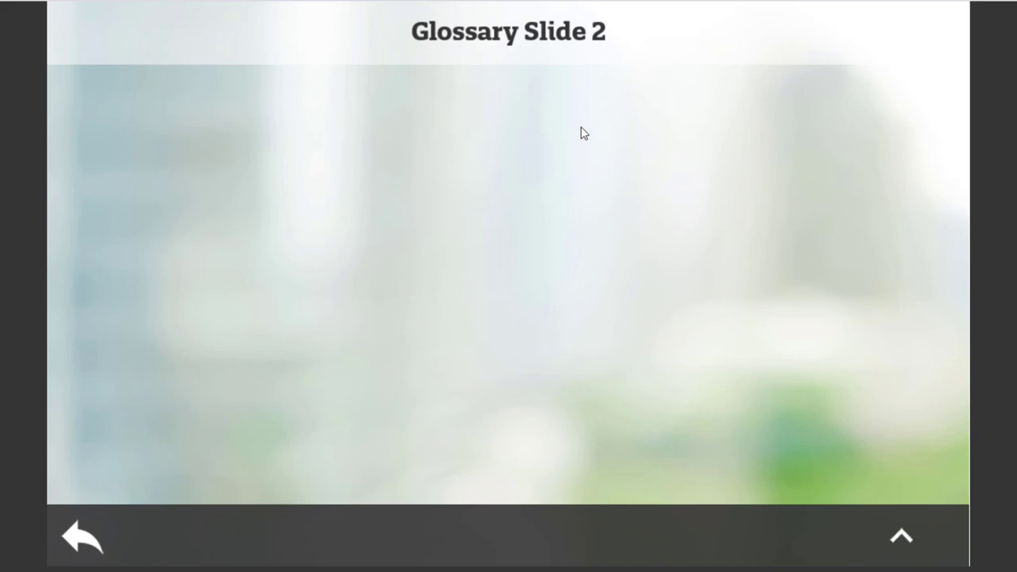
left_click(904, 539)
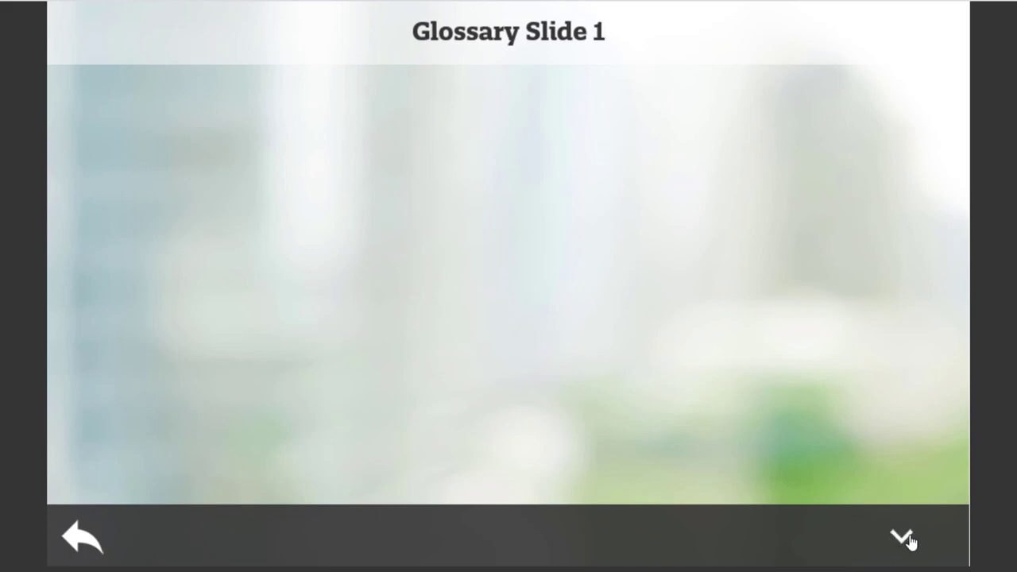
left_click(908, 541)
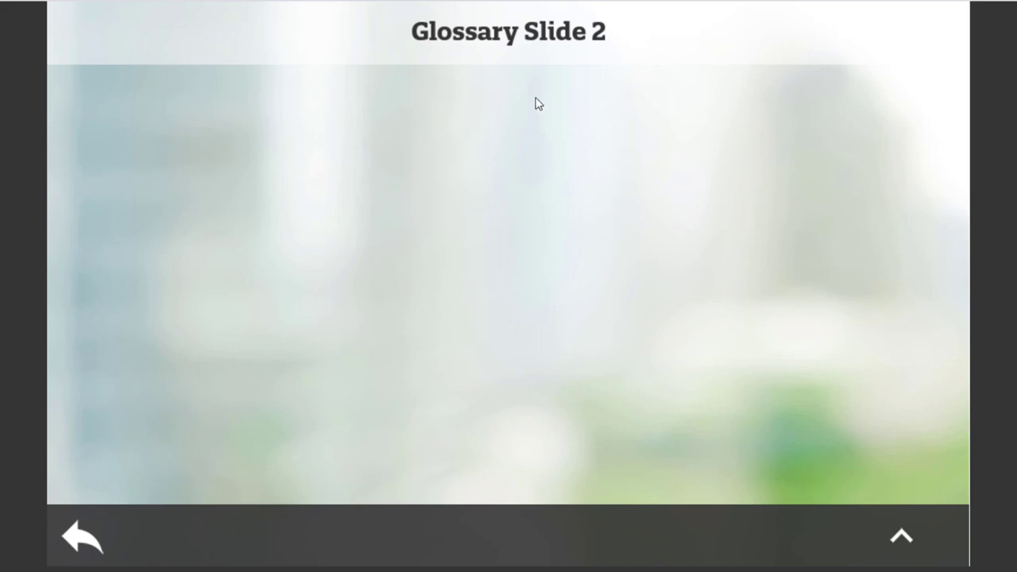
left_click(83, 542)
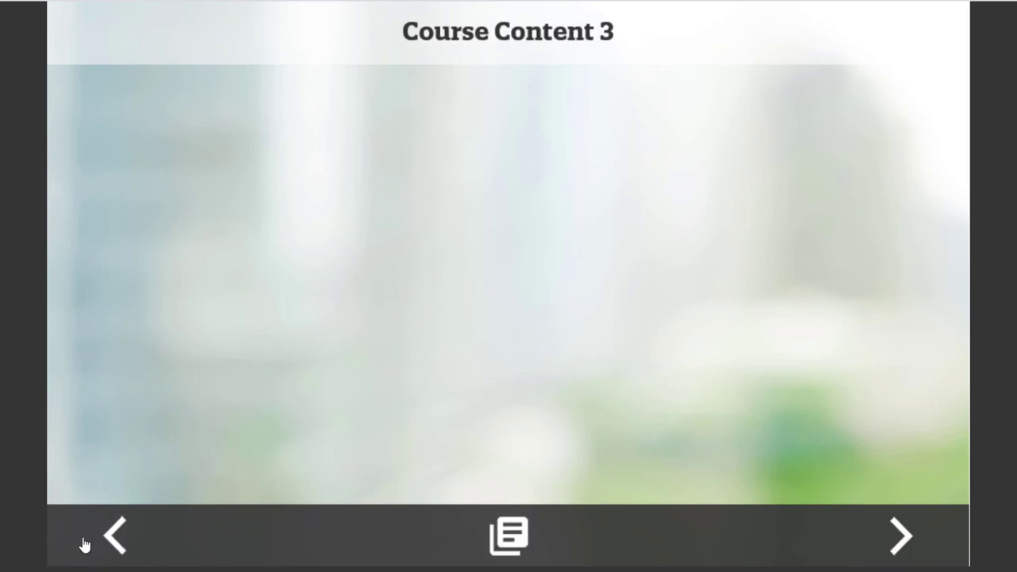